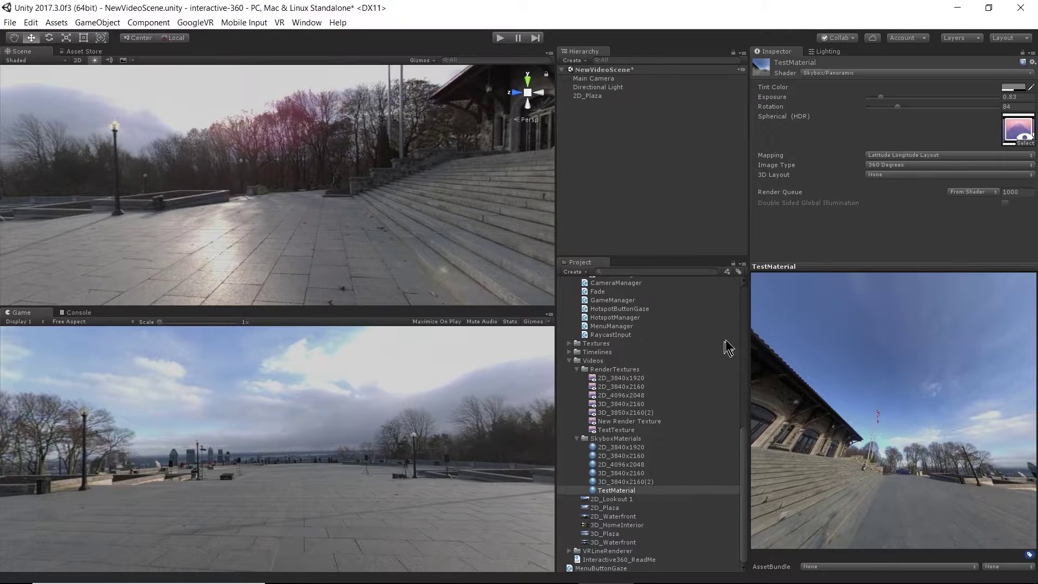
Put the 3D_Plaza clip into the 2D_Plaza object's Video Player Video Clip field
{"action": "left_click", "coordinate": [593, 97]}
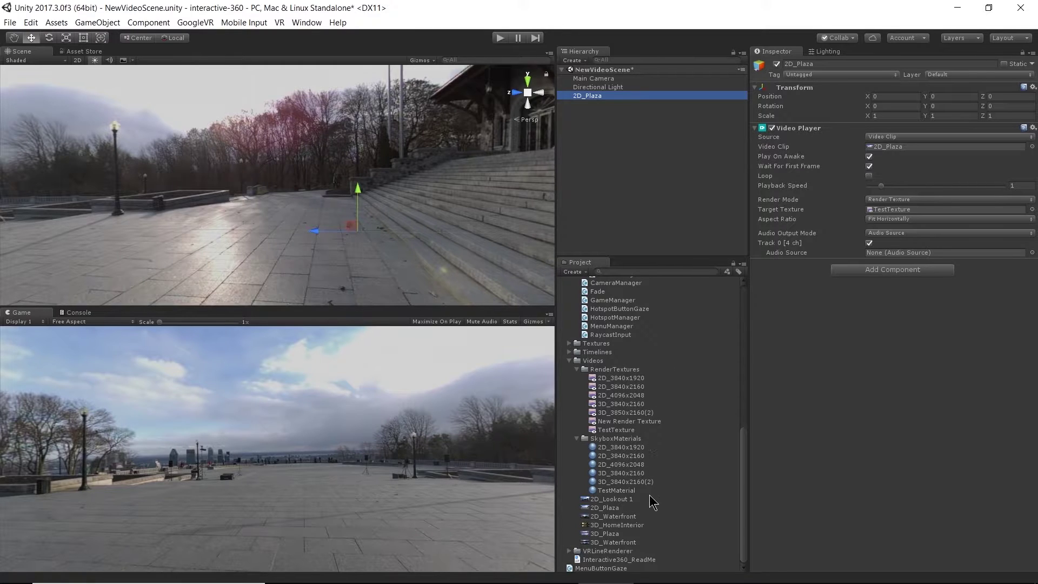
{"action": "left_click_drag", "start_coordinate": [603, 538], "coordinate": [898, 148]}
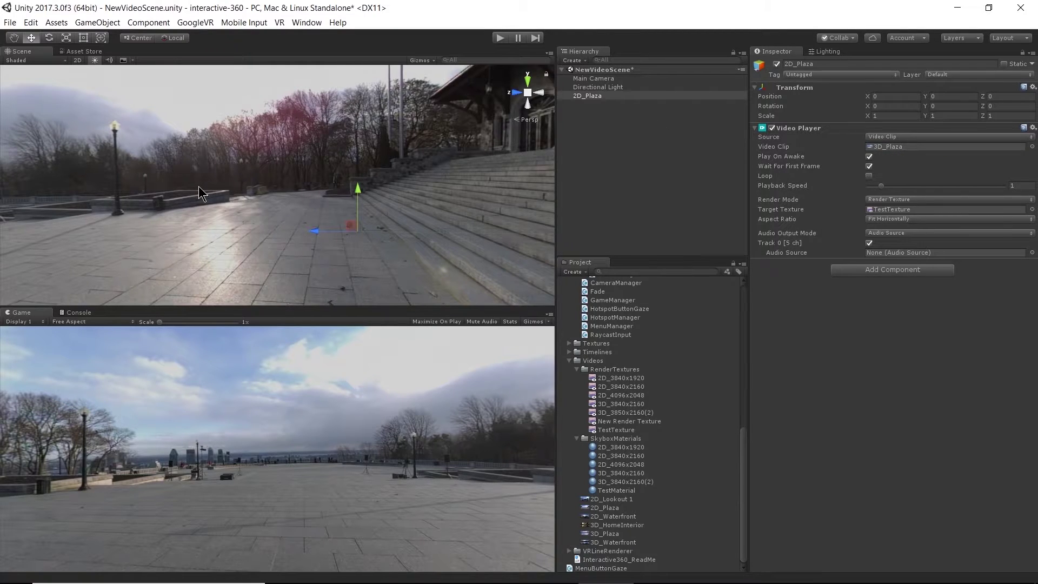
{"action": "left_click", "coordinate": [500, 38]}
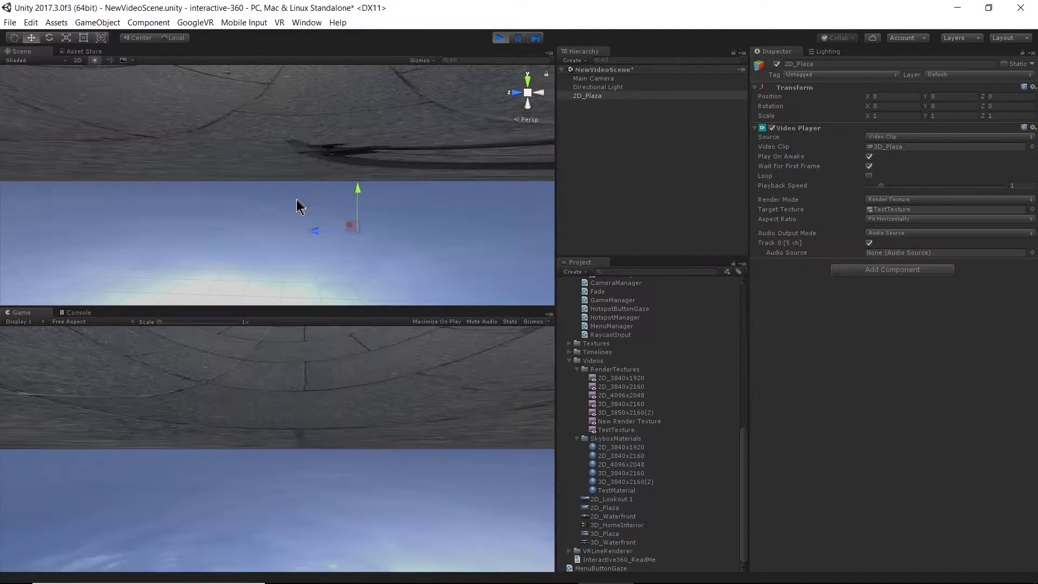
{"action": "left_click_drag", "start_coordinate": [294, 200], "coordinate": [243, 478], "text": "alt"}
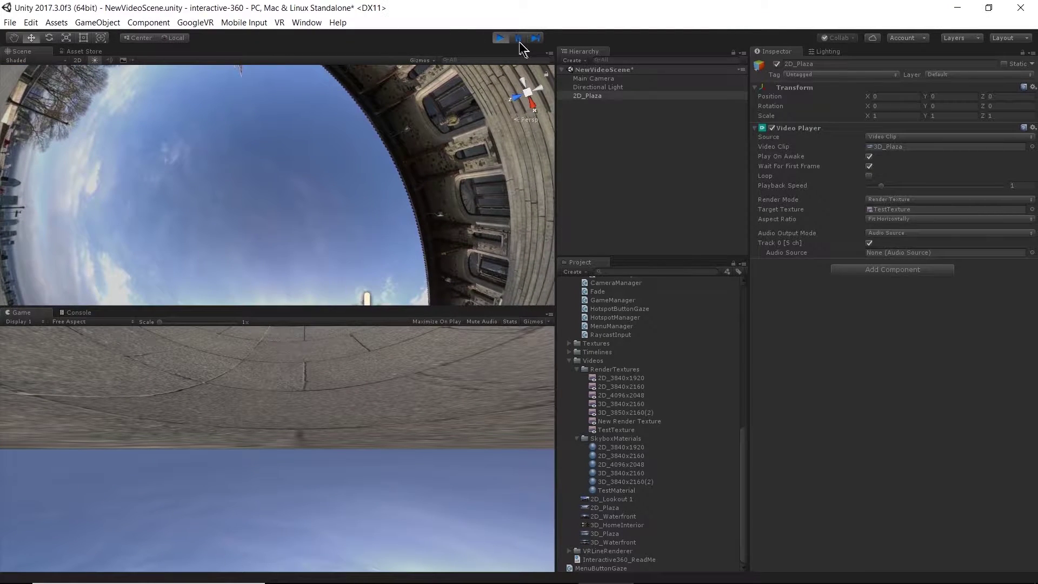
{"action": "left_click", "coordinate": [500, 37]}
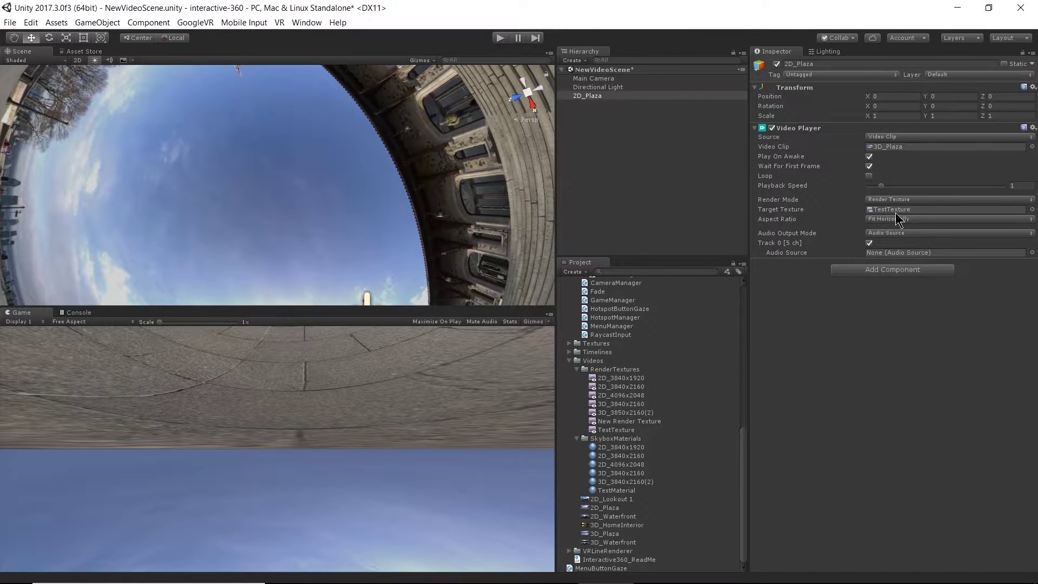
Compare TestTexture's 3840 x 2160 ARGB32 settings with the 3D_Plaza clip's Source Info resolution
{"action": "left_click", "coordinate": [616, 429]}
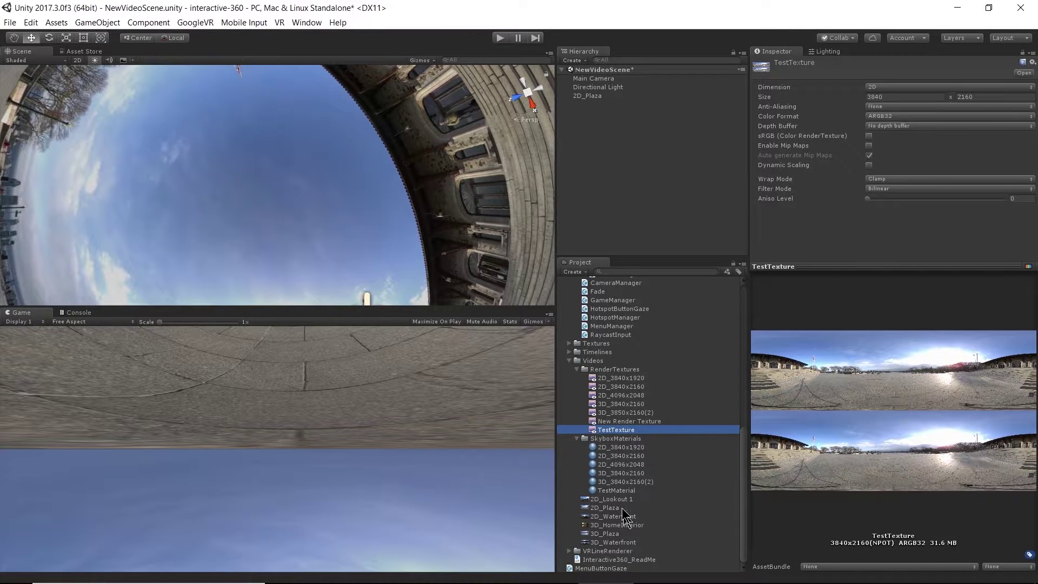
{"action": "left_click", "coordinate": [617, 535]}
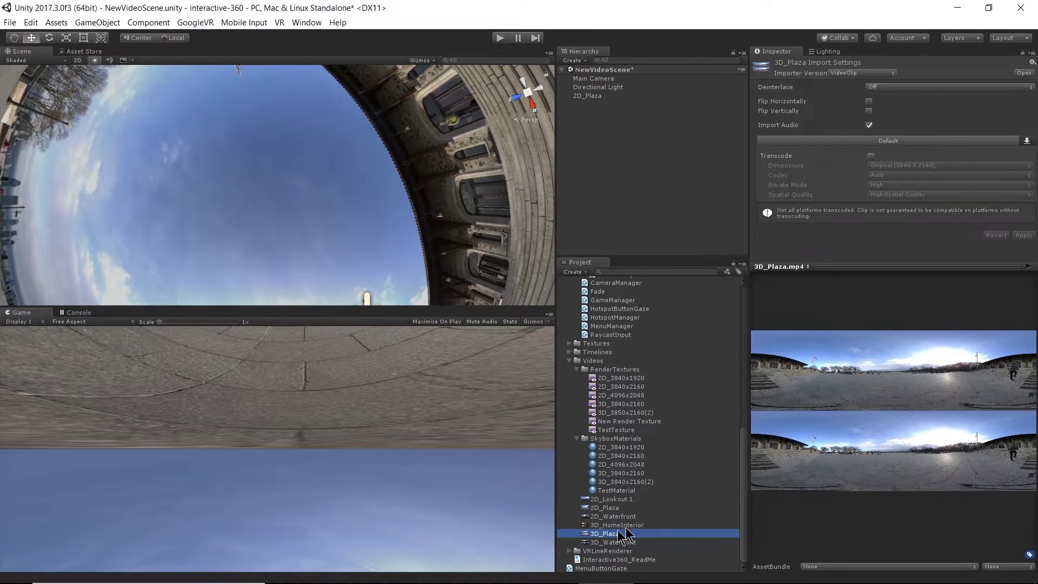
{"action": "left_click", "coordinate": [780, 267]}
{"action": "left_click", "coordinate": [801, 294]}
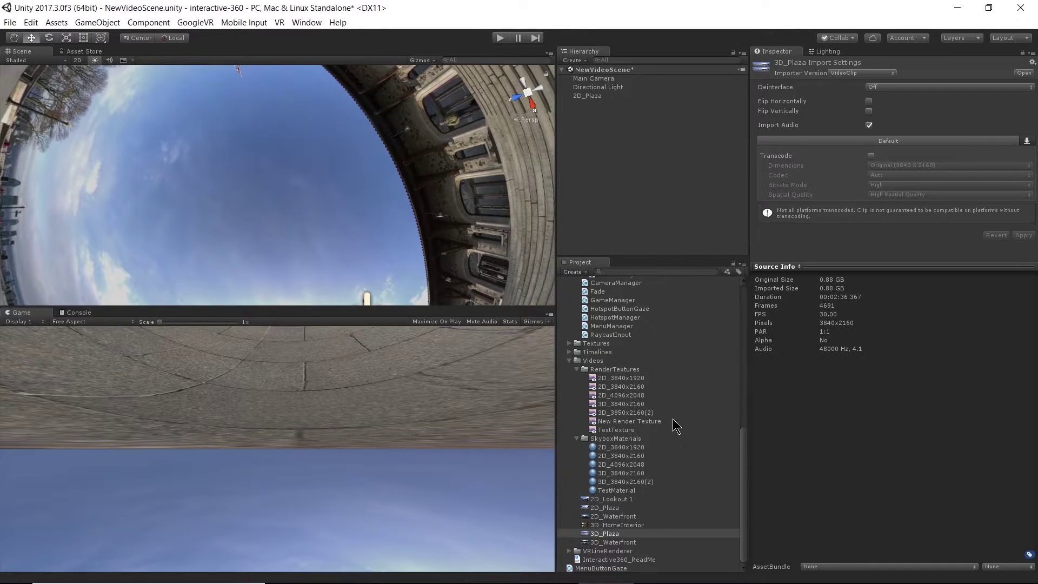
{"action": "left_click", "coordinate": [628, 430]}
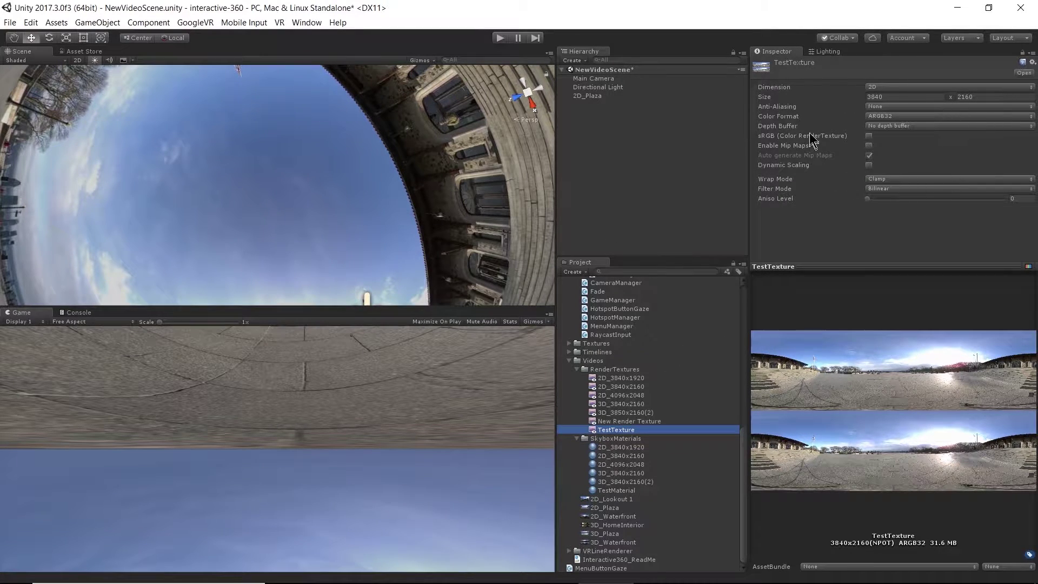
Create a material named New Material using the Skybox/Panoramic shader
{"action": "mouse_move", "coordinate": [815, 139]}
{"action": "left_click", "coordinate": [573, 272]}
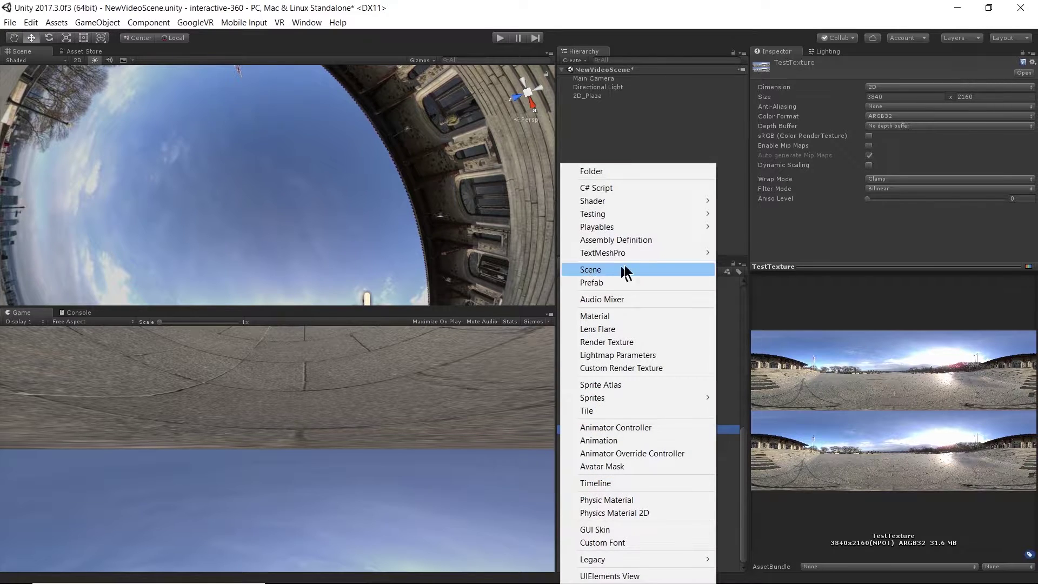
{"action": "left_click", "coordinate": [595, 316]}
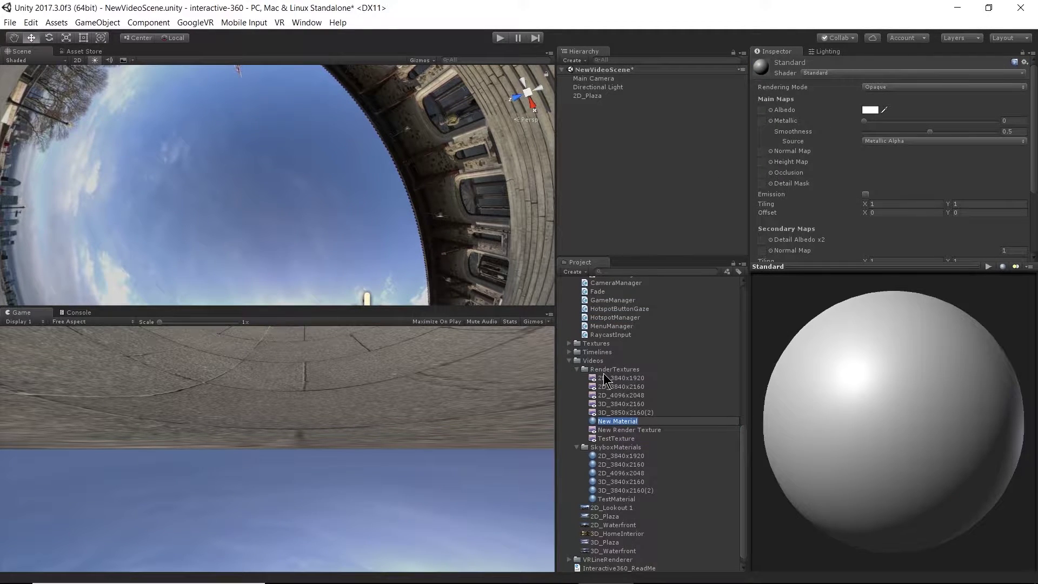
{"action": "key", "text": "Return"}
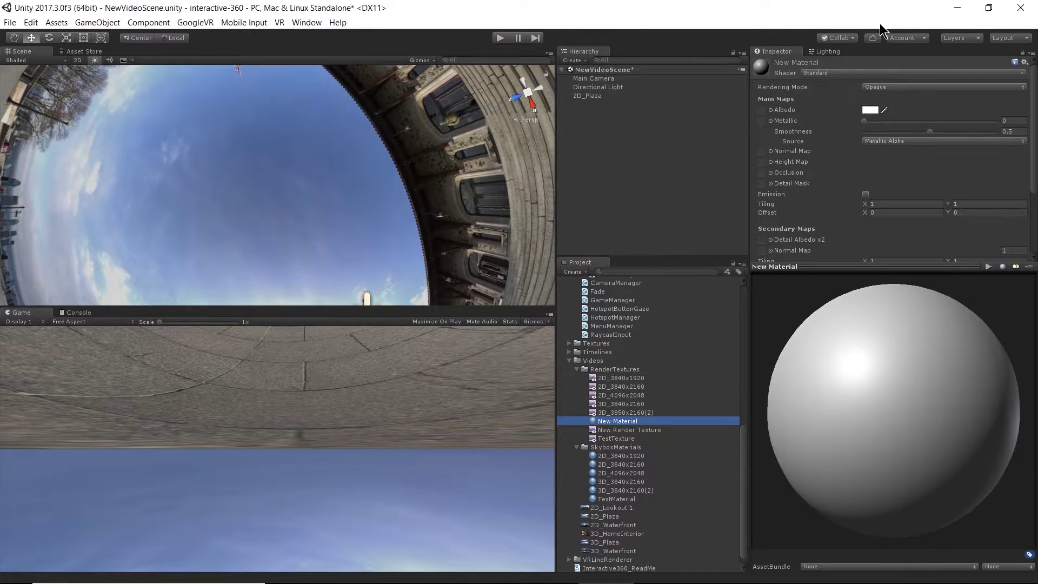
{"action": "left_click", "coordinate": [818, 74]}
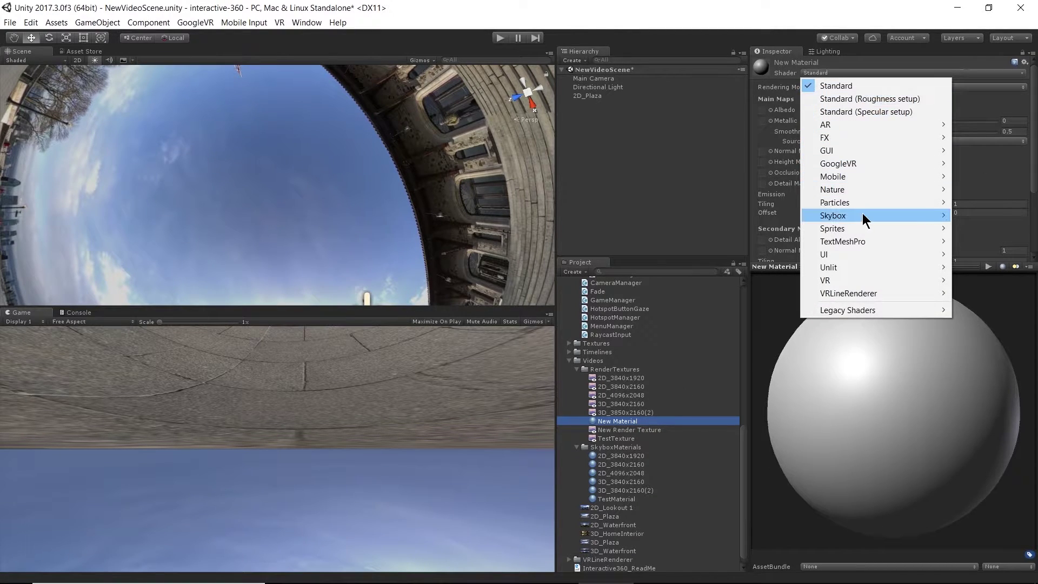
{"action": "left_click", "coordinate": [784, 242]}
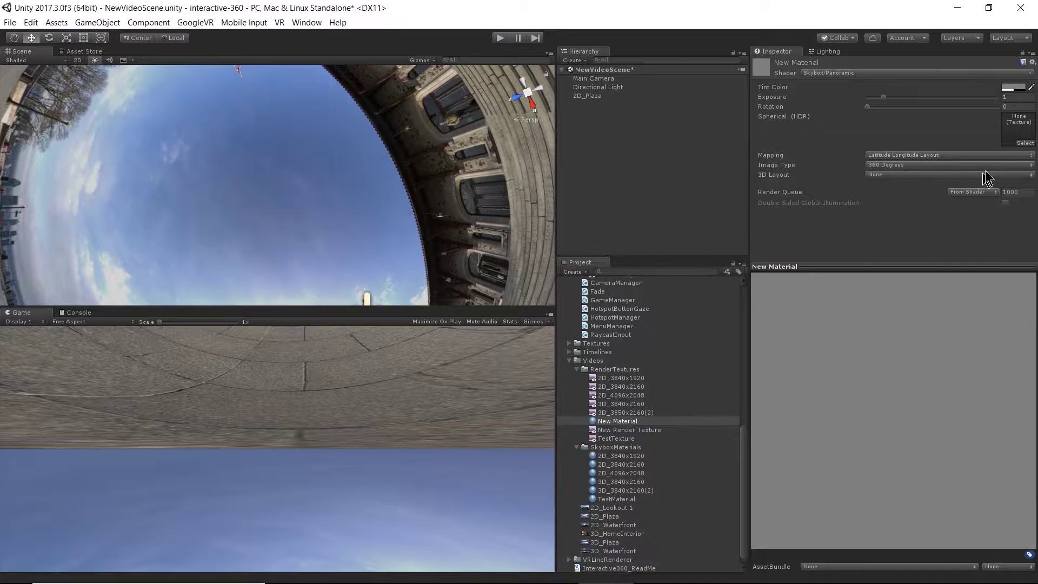
Feed New Render Texture into Spherical (HDR) and set 3D Layout to Over Under
{"action": "left_click_drag", "start_coordinate": [627, 429], "coordinate": [1011, 122]}
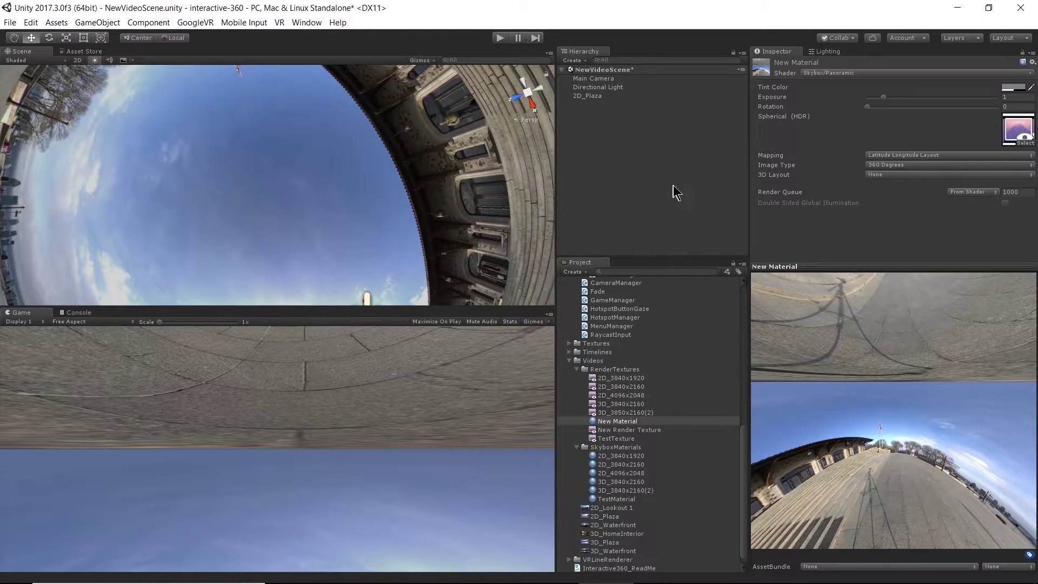
{"action": "left_click", "coordinate": [873, 175]}
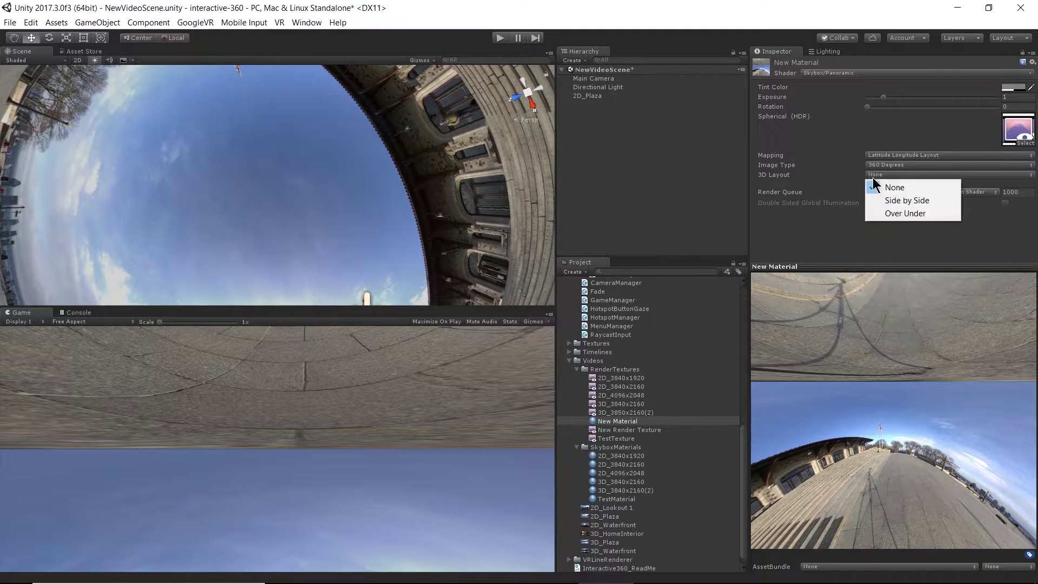
{"action": "left_click", "coordinate": [902, 214]}
{"action": "left_click_drag", "start_coordinate": [892, 424], "coordinate": [939, 378]}
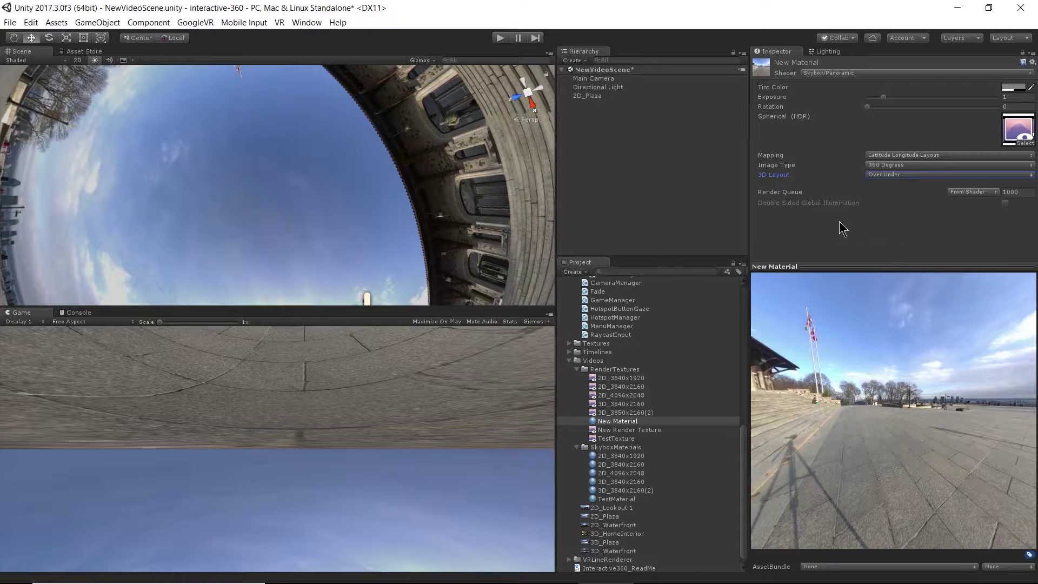
Apply New Material as the scene skybox, look around, then select 2D_Plaza
{"action": "left_click", "coordinate": [604, 422]}
{"action": "left_click_drag", "start_coordinate": [603, 427], "coordinate": [297, 229]}
{"action": "right_click_drag", "start_coordinate": [304, 236], "coordinate": [208, 447]}
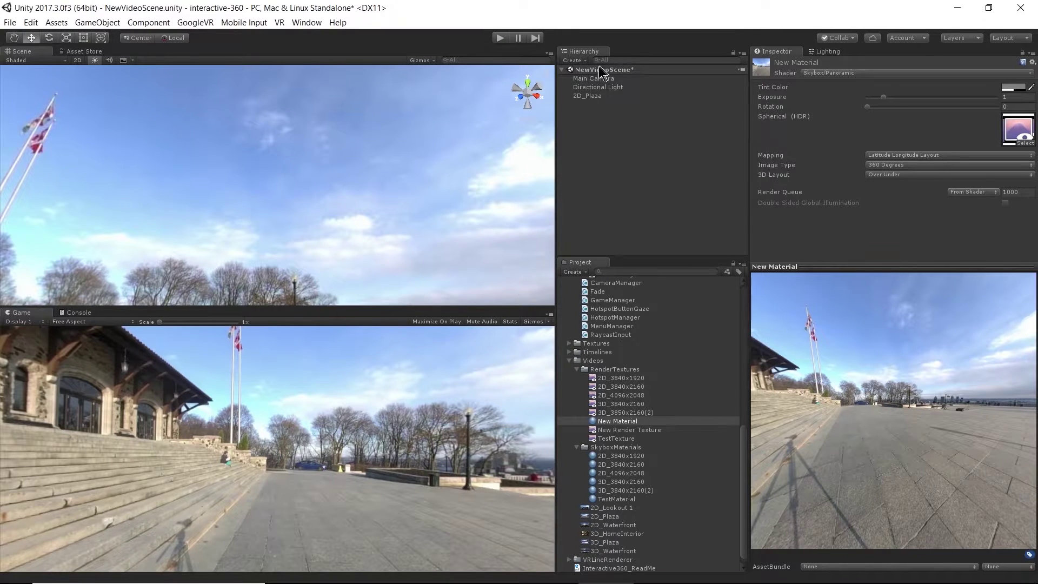
{"action": "left_click", "coordinate": [592, 96]}
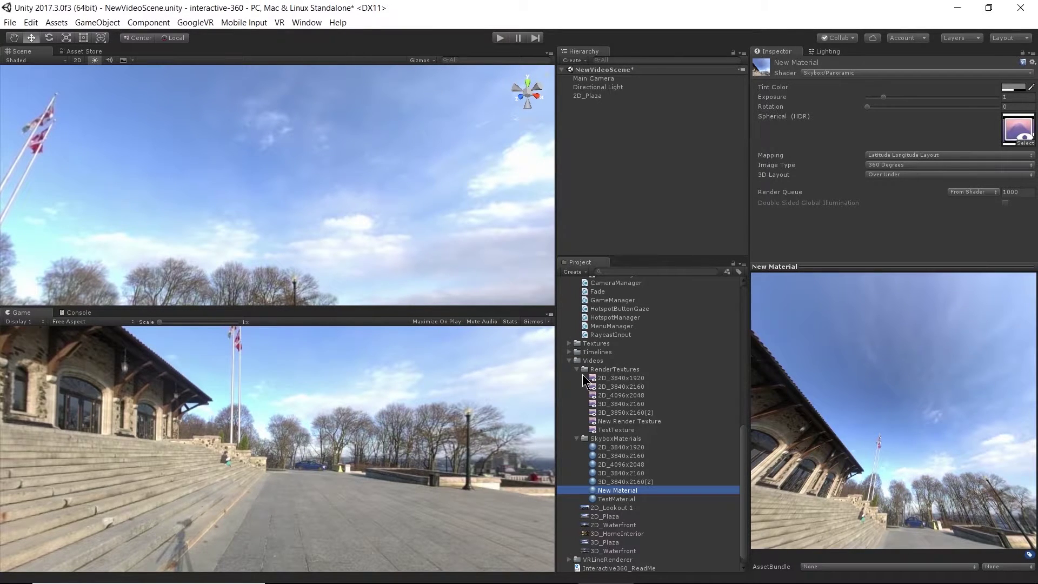
Save the current scene and open 2D_Lookout from Scenes/VideoScenes
{"action": "scroll", "coordinate": [610, 411], "scroll_direction": "up", "scroll_amount": 10}
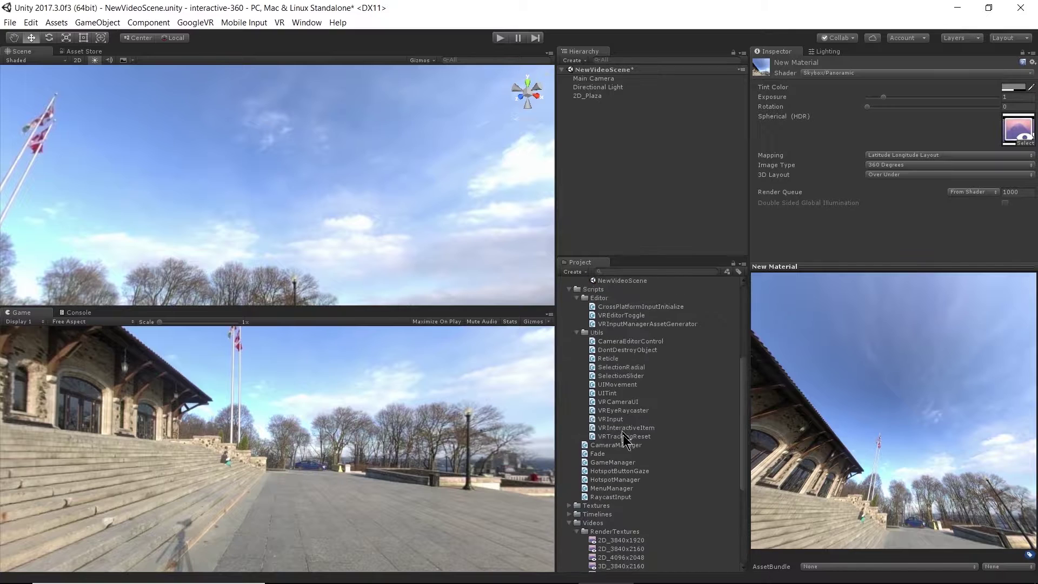
{"action": "scroll", "coordinate": [640, 448], "scroll_direction": "up", "scroll_amount": 1}
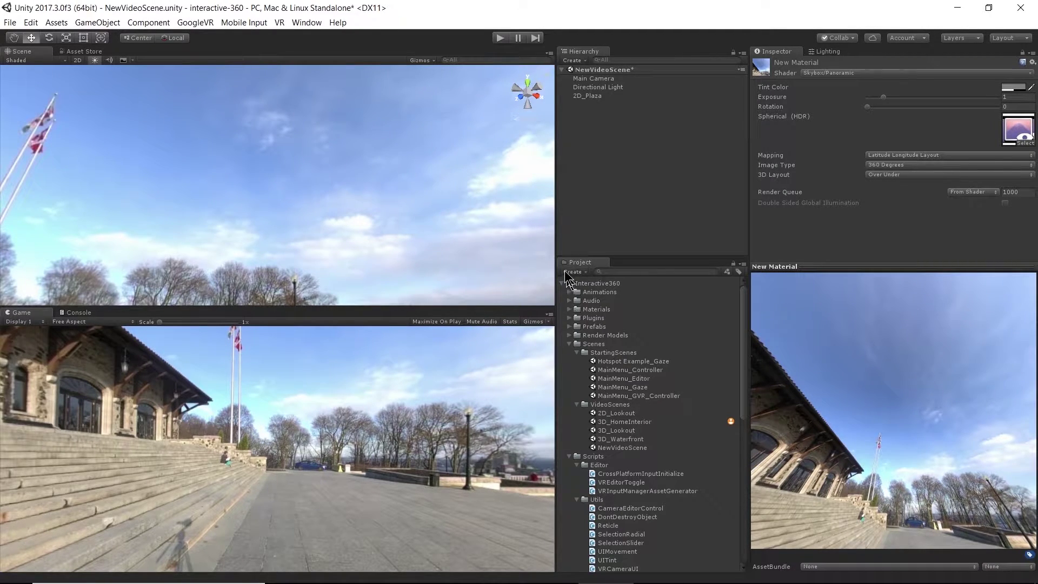
{"action": "key", "text": "ctrl+s"}
{"action": "double_click", "coordinate": [622, 415]}
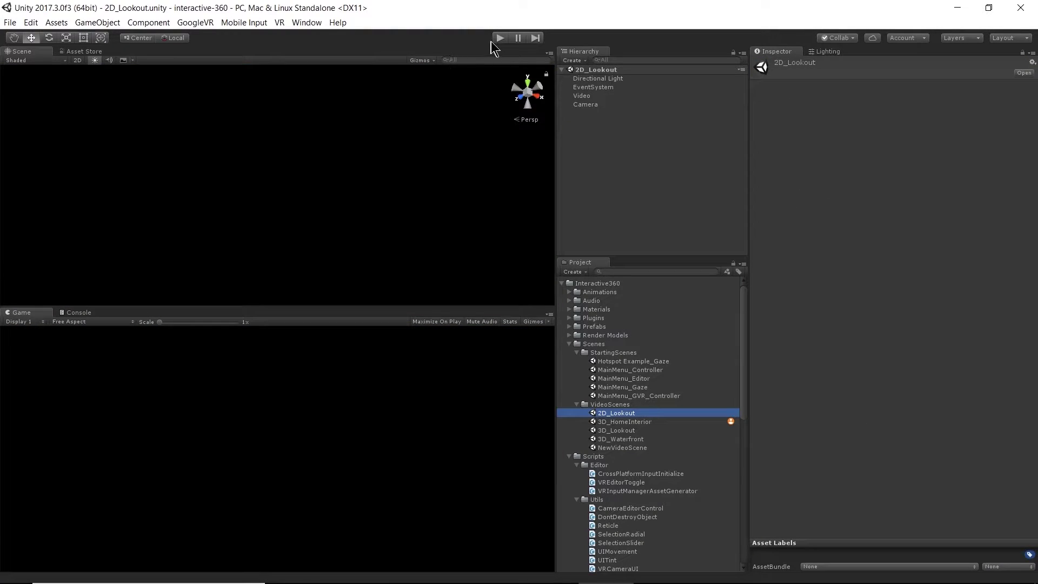
Test-run 2D_Lookout, looking around its city-skyline video, then stop Play mode
{"action": "left_click", "coordinate": [500, 38]}
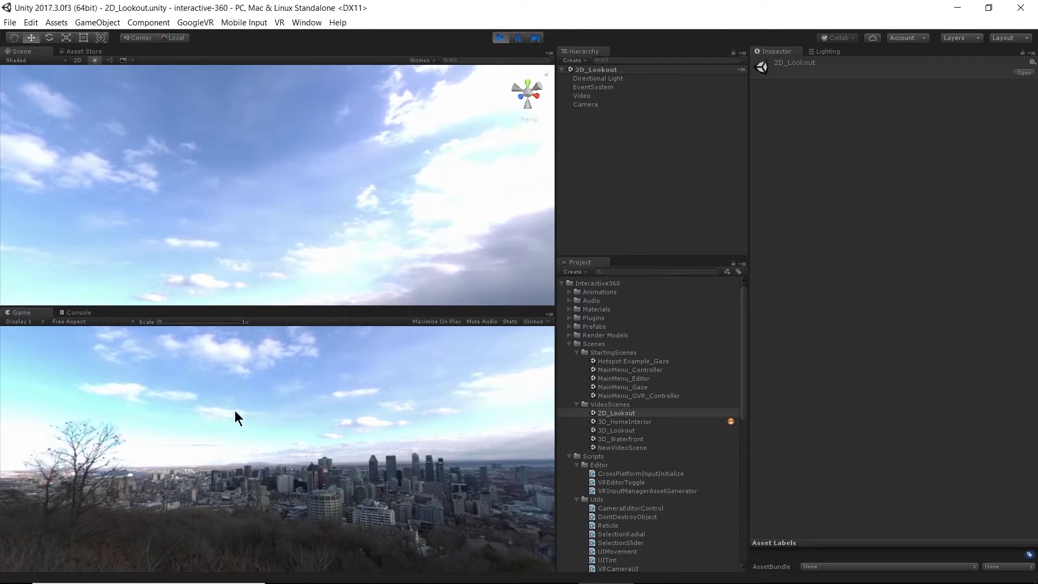
{"action": "right_click_drag", "start_coordinate": [278, 216], "coordinate": [419, 105]}
{"action": "left_click", "coordinate": [501, 38]}
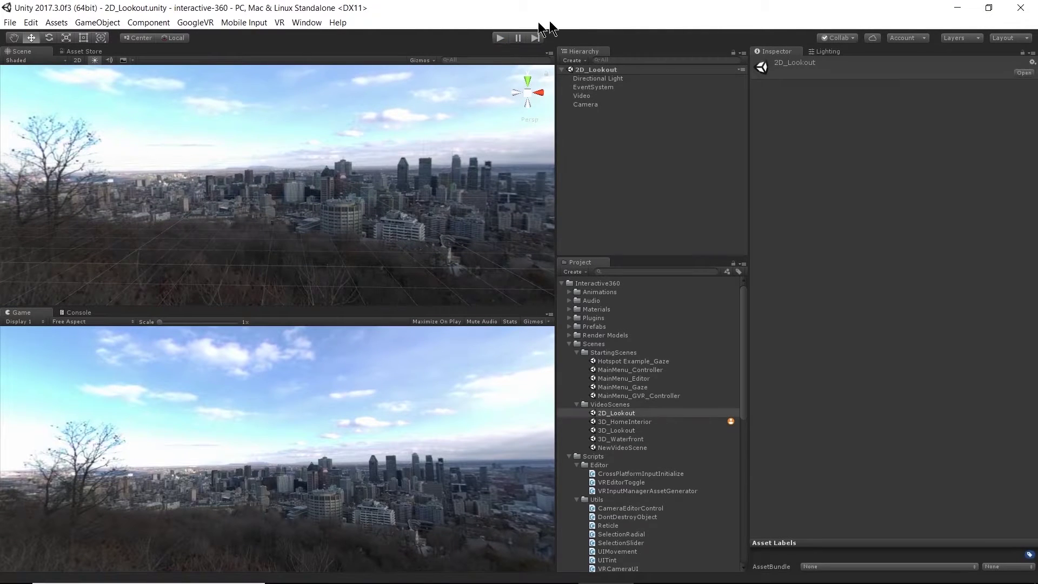
Test-play 3D_HomeInterior's living-room video, then open the 3D_Lookout scene
{"action": "double_click", "coordinate": [637, 422]}
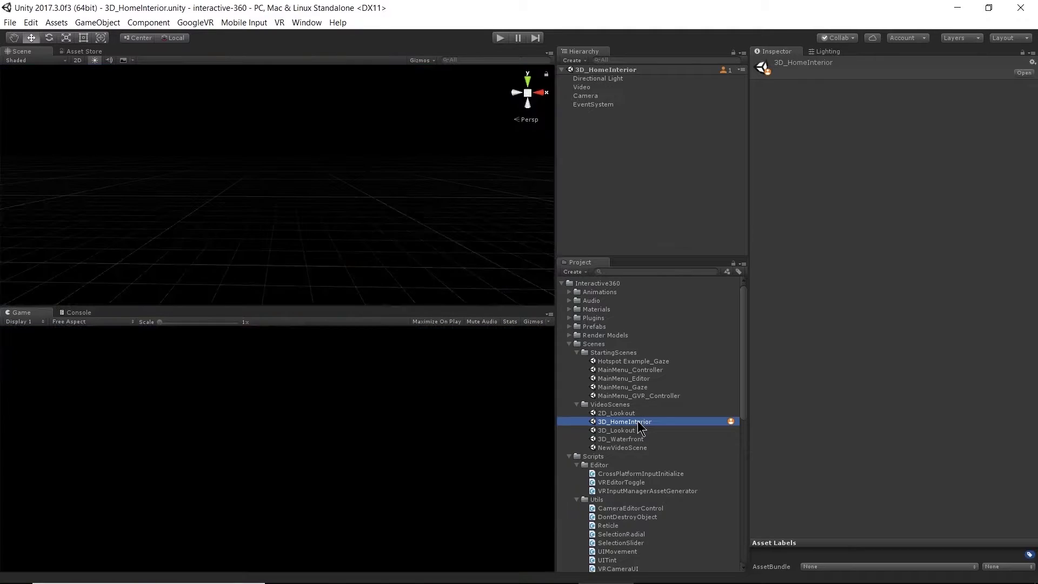
{"action": "left_click", "coordinate": [505, 37]}
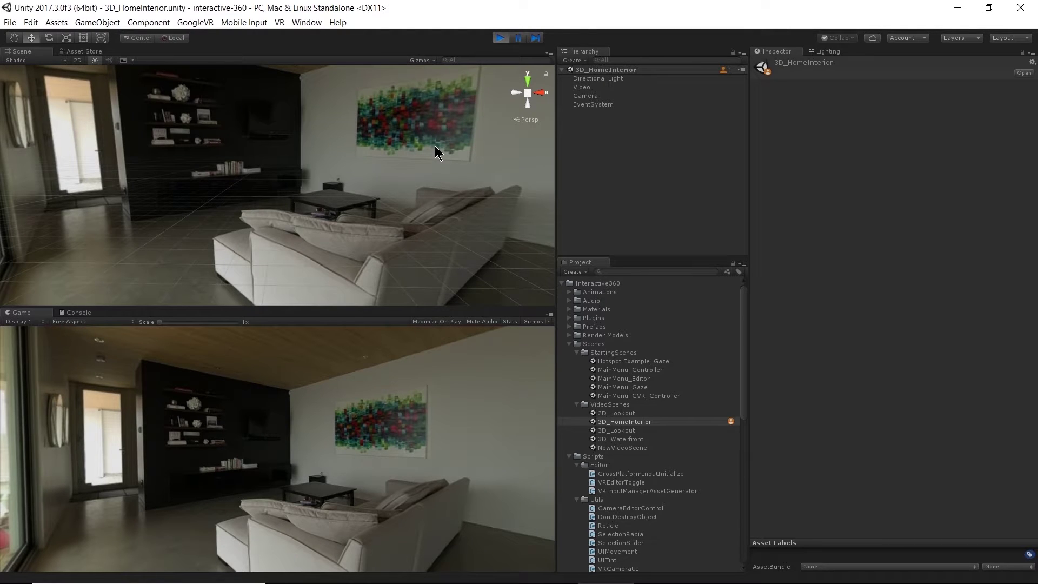
{"action": "right_click_drag", "start_coordinate": [418, 184], "coordinate": [383, 200]}
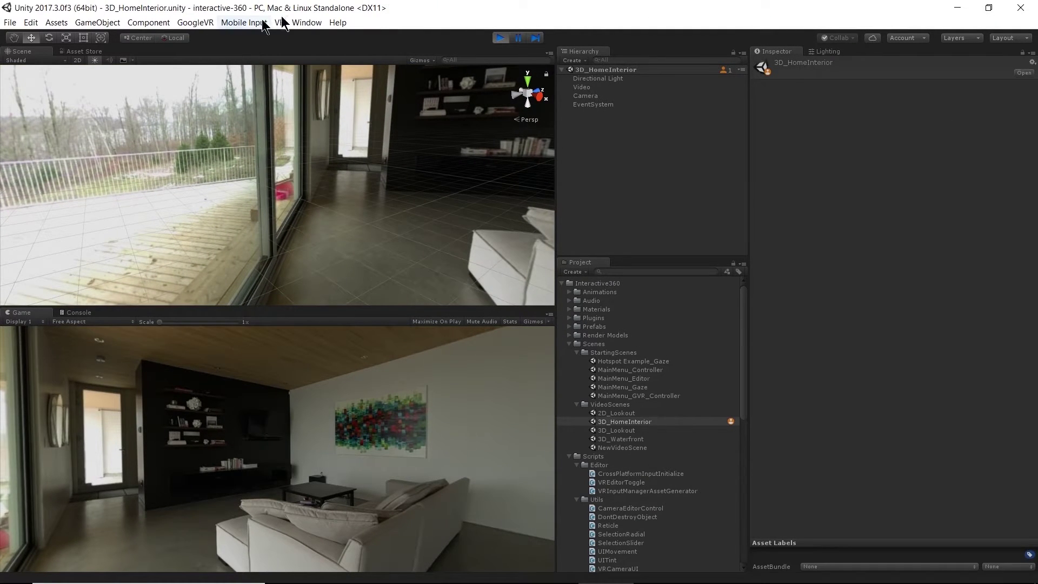
{"action": "left_click", "coordinate": [500, 38]}
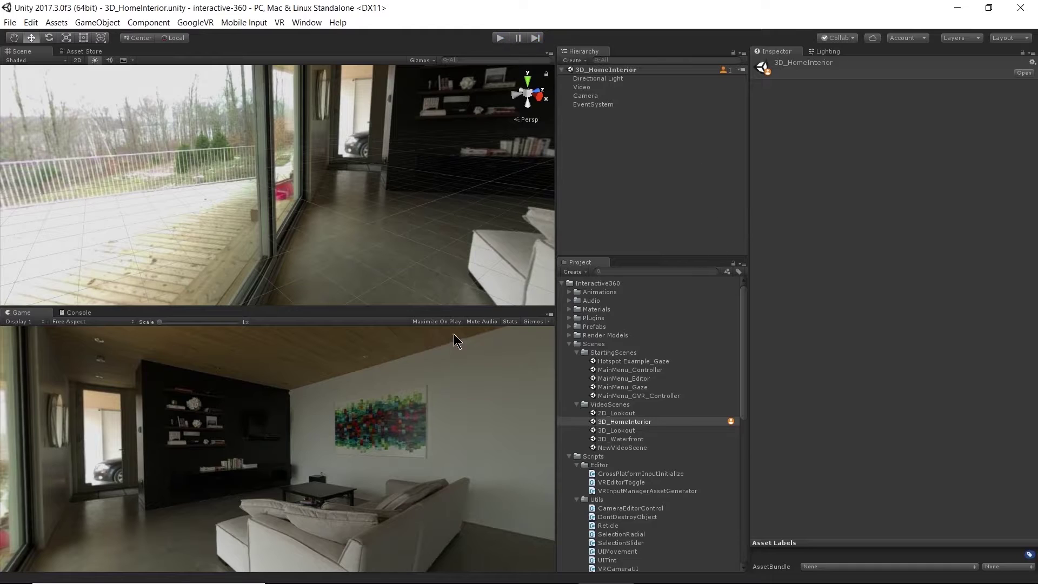
{"action": "left_click", "coordinate": [620, 430]}
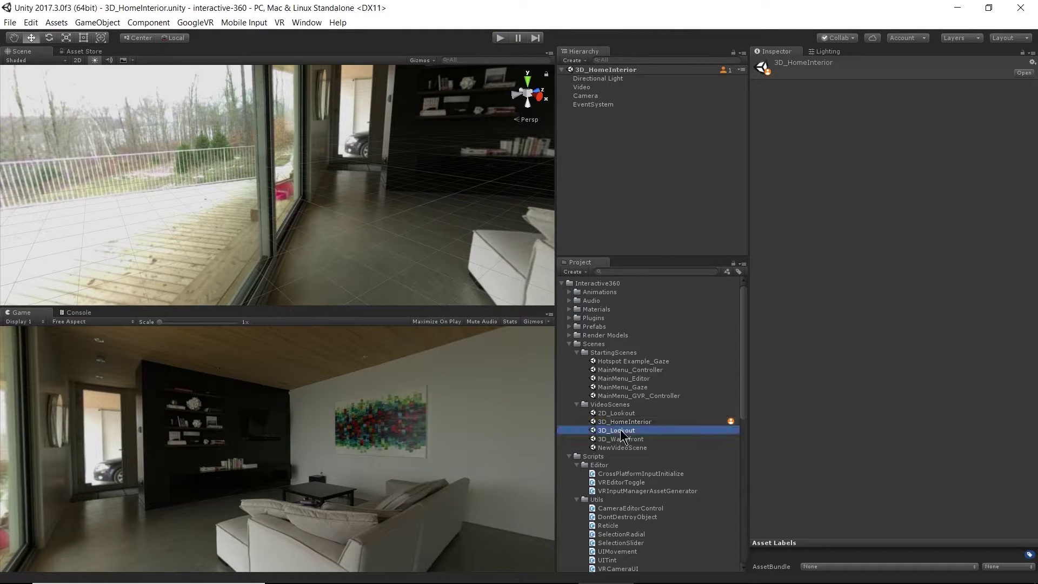
{"action": "double_click", "coordinate": [620, 431]}
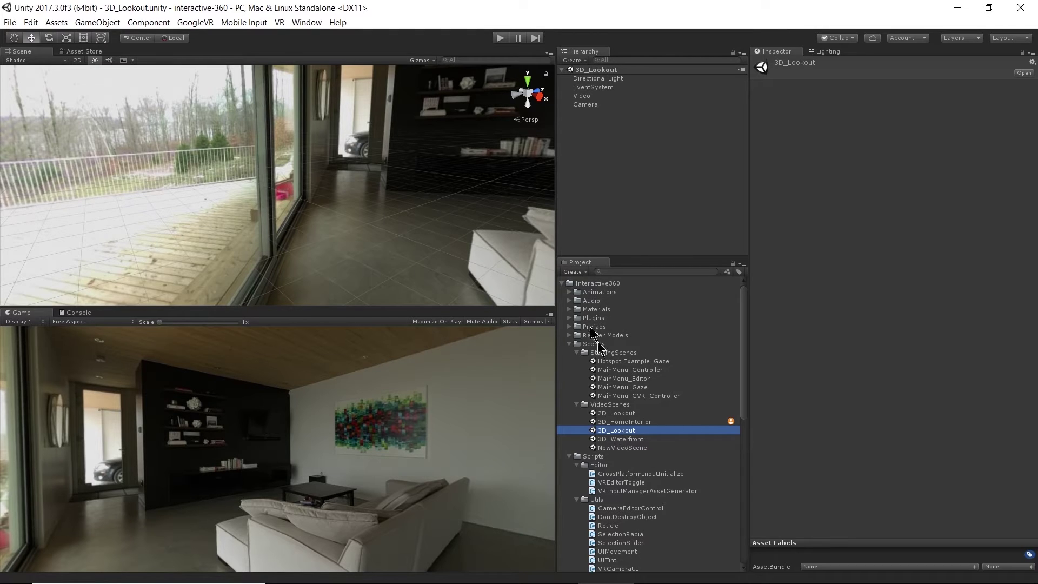
Test-run 3D_Lookout, looking around its video toward the sofa, then stop
{"action": "left_click", "coordinate": [500, 38]}
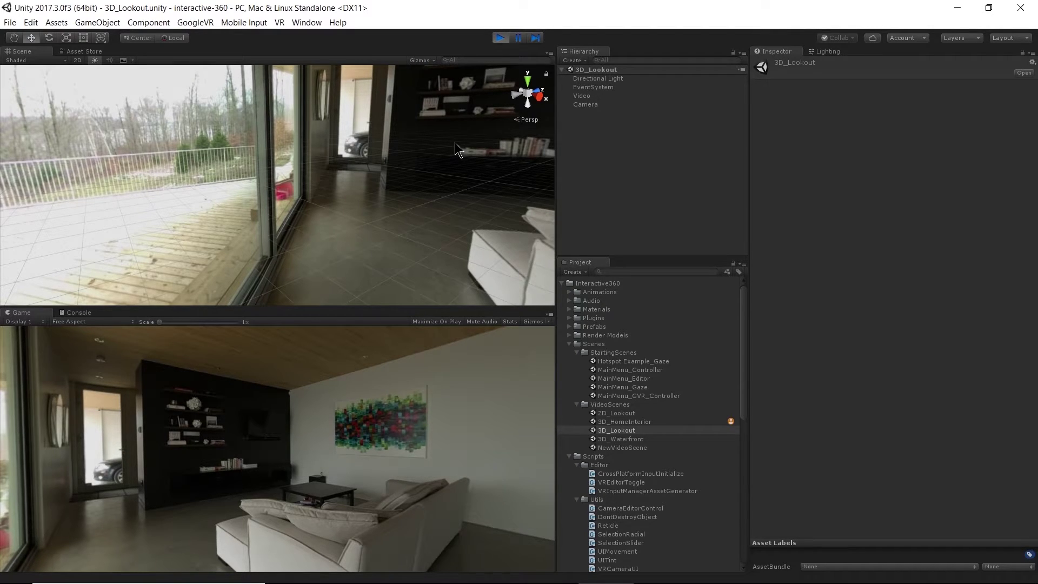
{"action": "left_click", "coordinate": [507, 38]}
{"action": "right_click_drag", "start_coordinate": [354, 201], "coordinate": [475, 186]}
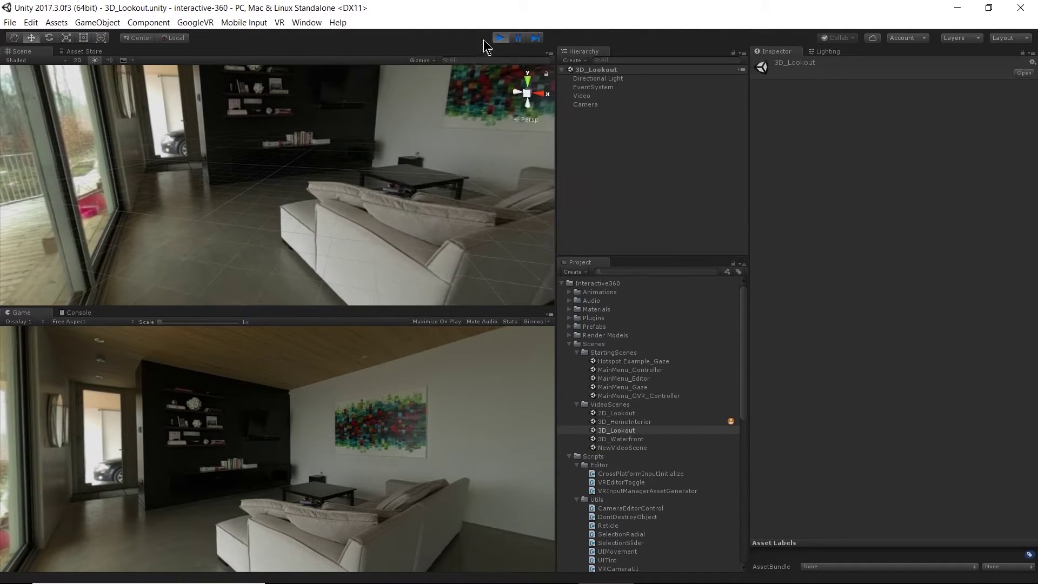
{"action": "left_click", "coordinate": [500, 38]}
Assign the 3D_Plaza clip to the Video object's Video Player and test-play it
{"action": "left_click", "coordinate": [614, 95]}
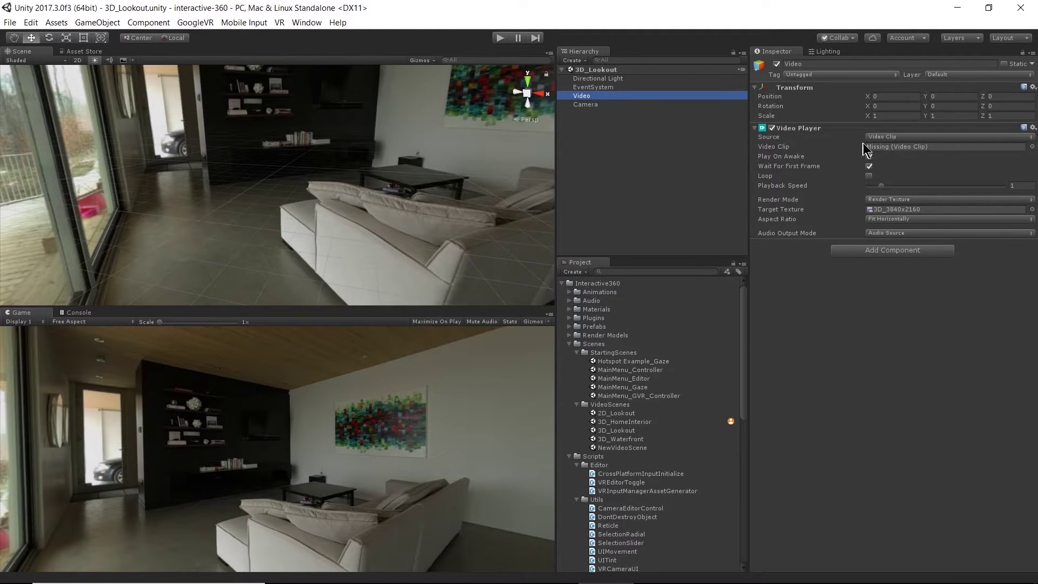
{"action": "scroll", "coordinate": [629, 477], "scroll_direction": "down", "scroll_amount": 10}
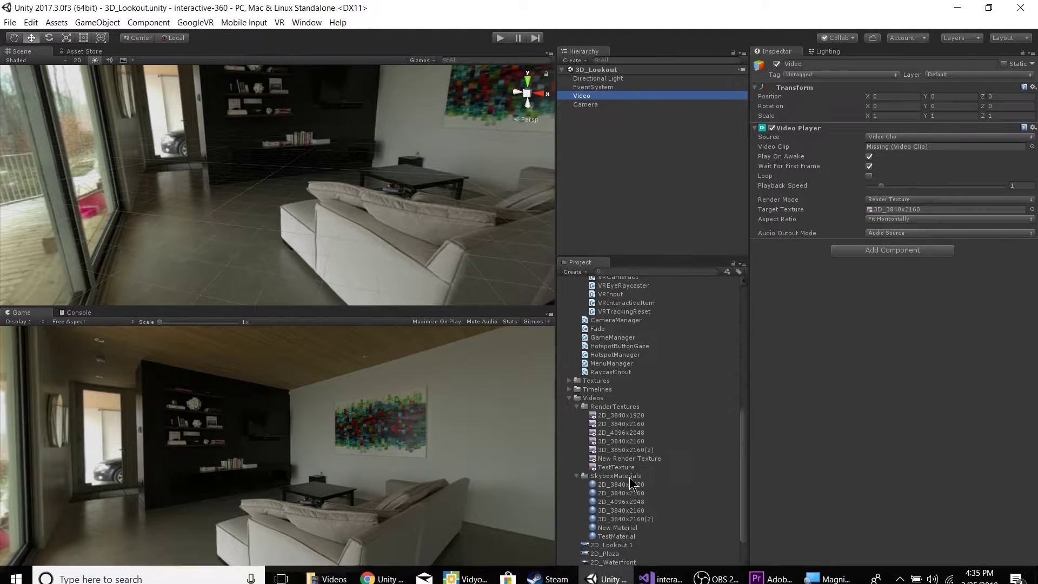
{"action": "scroll", "coordinate": [628, 489], "scroll_direction": "down", "scroll_amount": 2}
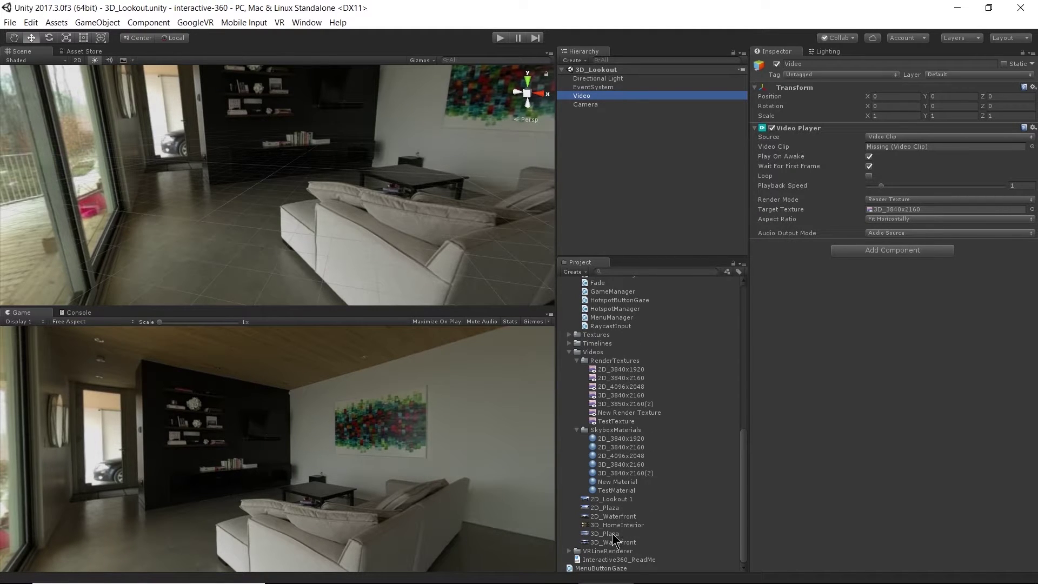
{"action": "left_click_drag", "start_coordinate": [617, 533], "coordinate": [920, 149]}
{"action": "left_click", "coordinate": [499, 37]}
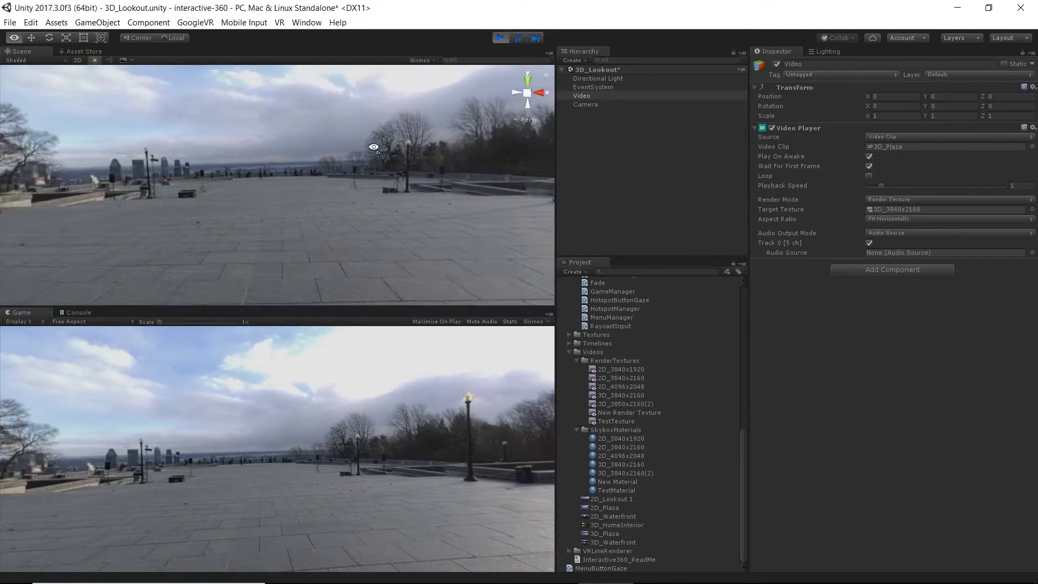
{"action": "left_click", "coordinate": [499, 37]}
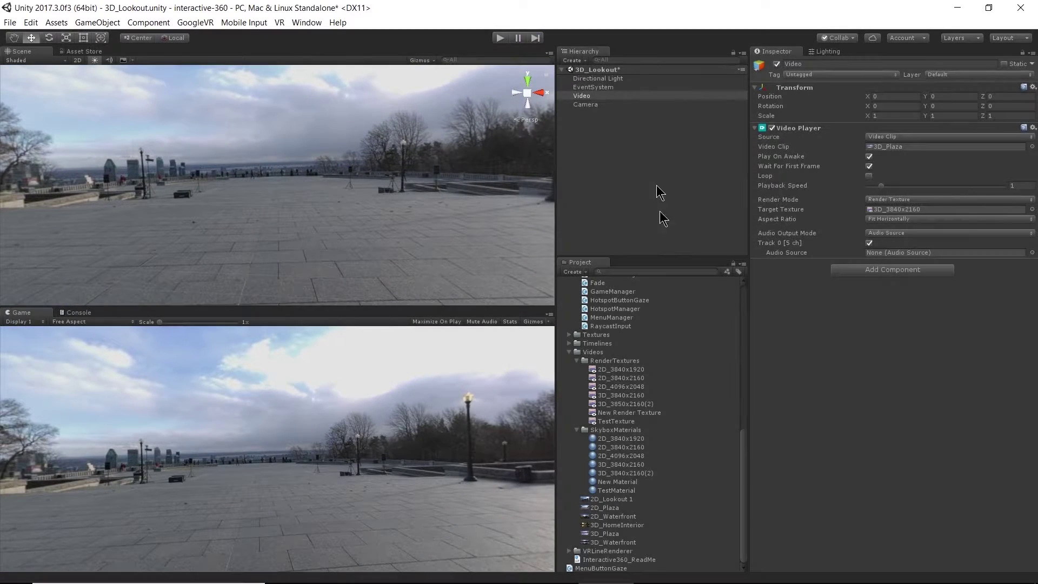
{"action": "scroll", "coordinate": [722, 499], "scroll_direction": "up", "scroll_amount": 10}
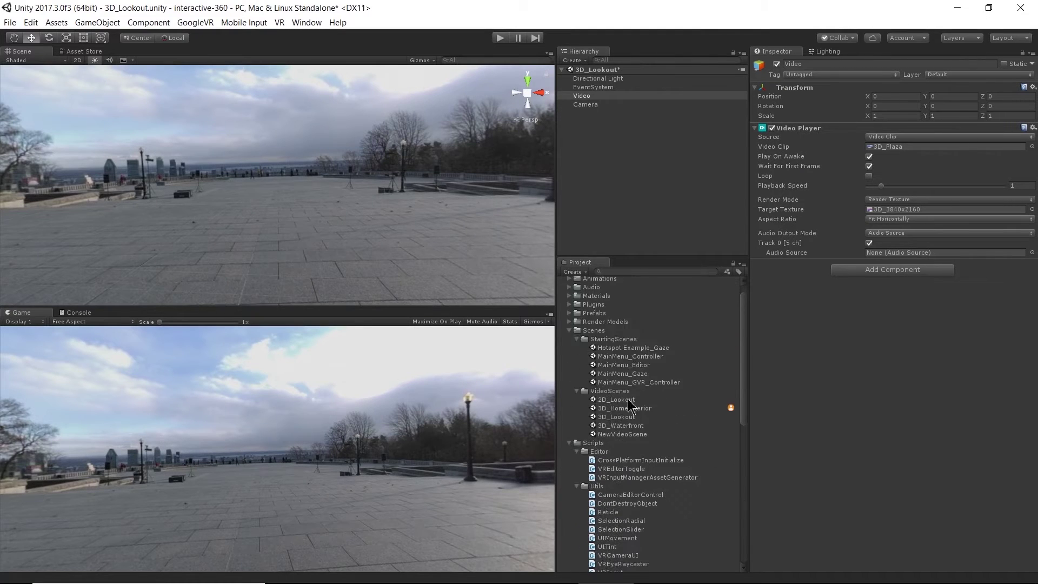
Open 3D_Waterfront after saving 3D_Lookout changes, then select its Video object
{"action": "double_click", "coordinate": [630, 427]}
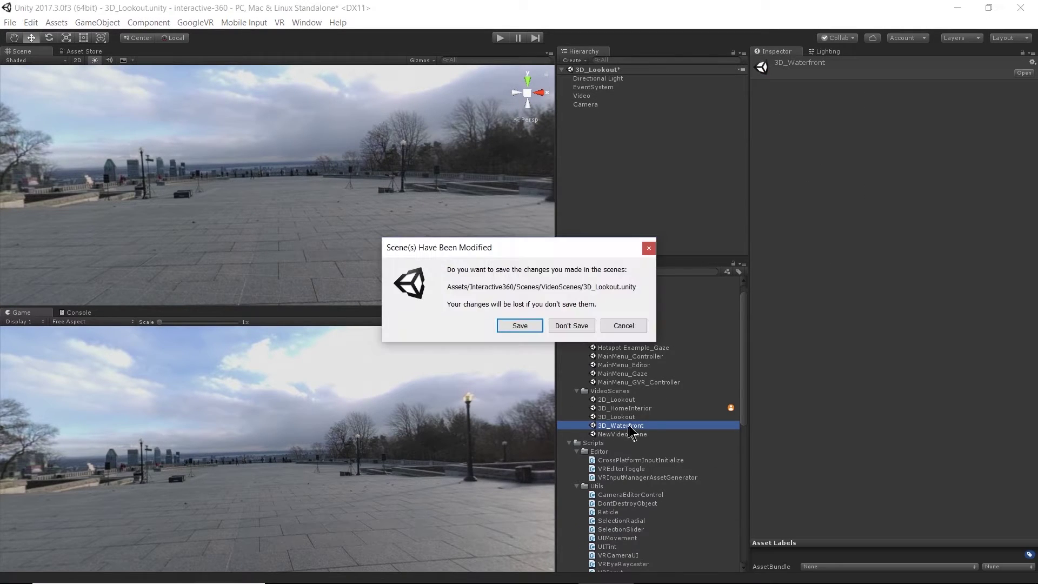
{"action": "left_click", "coordinate": [525, 320]}
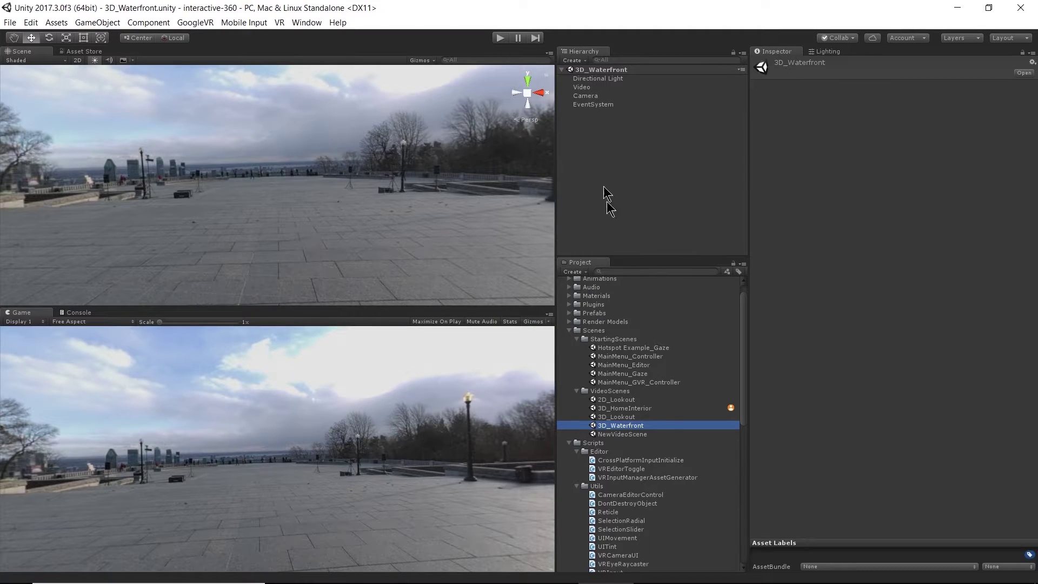
{"action": "left_click", "coordinate": [594, 87]}
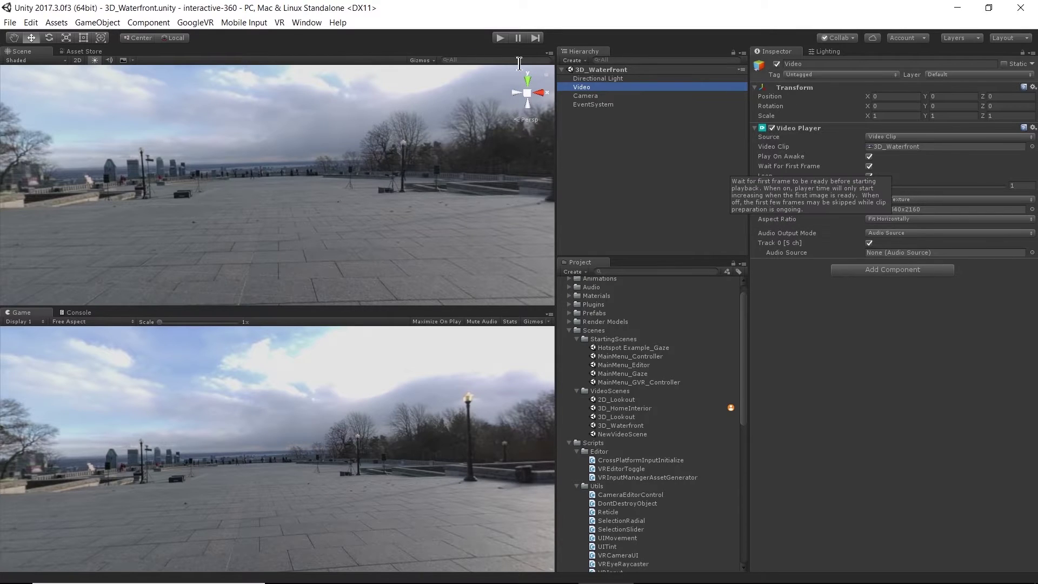
Test-play 3D_Waterfront, looking toward the boardwalk and pavilion, then stop
{"action": "left_click", "coordinate": [499, 39]}
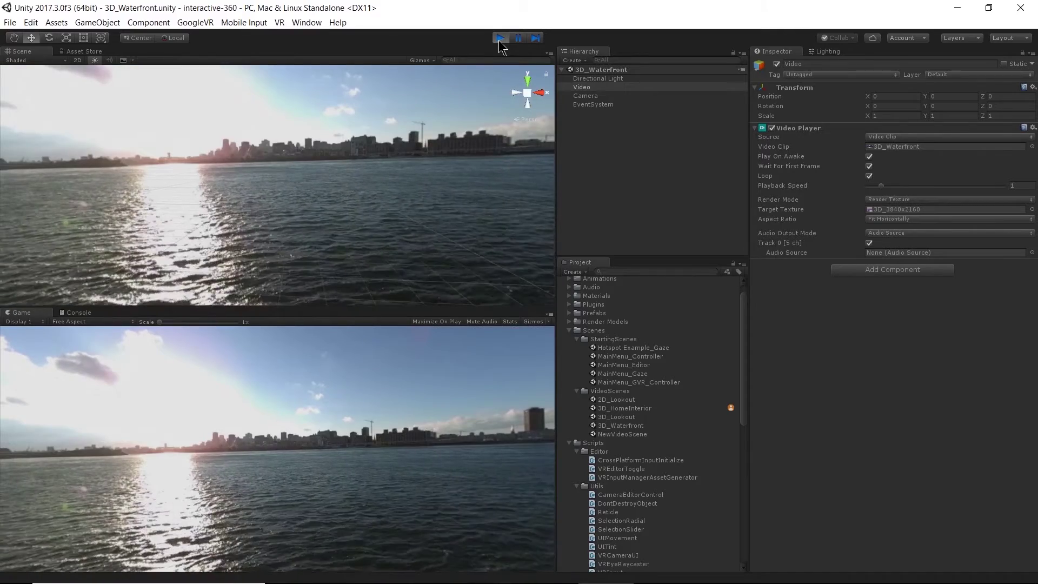
{"action": "right_click_drag", "start_coordinate": [213, 111], "coordinate": [414, 196]}
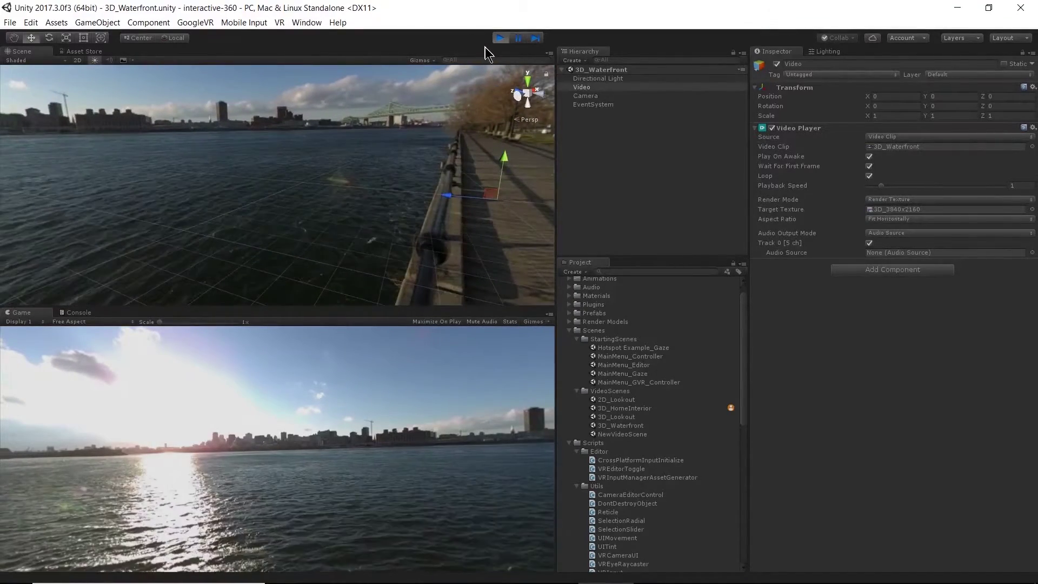
{"action": "right_click_drag", "start_coordinate": [322, 206], "coordinate": [227, 217]}
{"action": "left_click", "coordinate": [504, 38]}
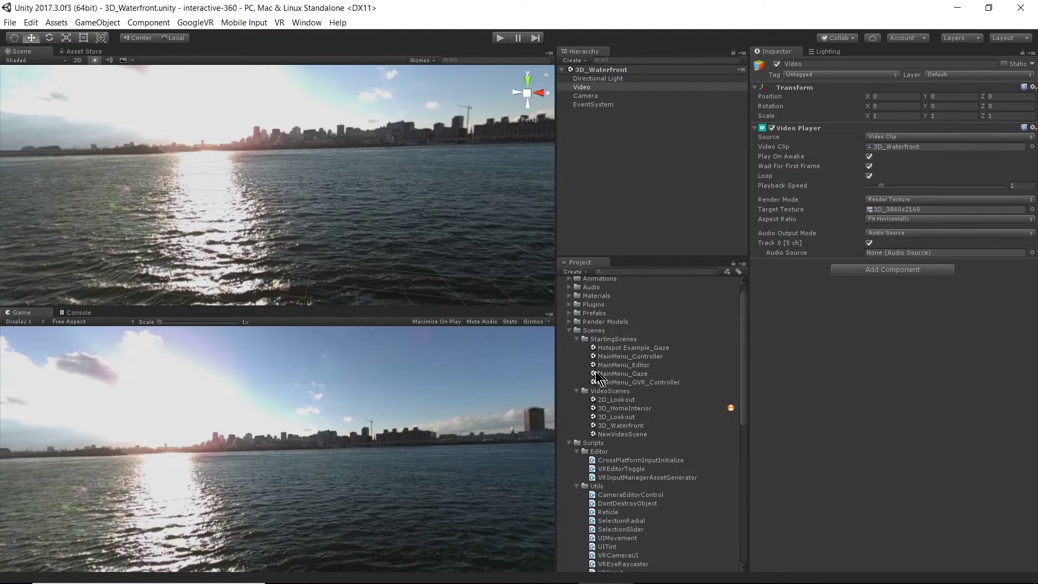
Open the MainMenu_Editor scene from Scenes/StartingScenes
{"action": "left_click", "coordinate": [647, 366]}
{"action": "double_click", "coordinate": [647, 366]}
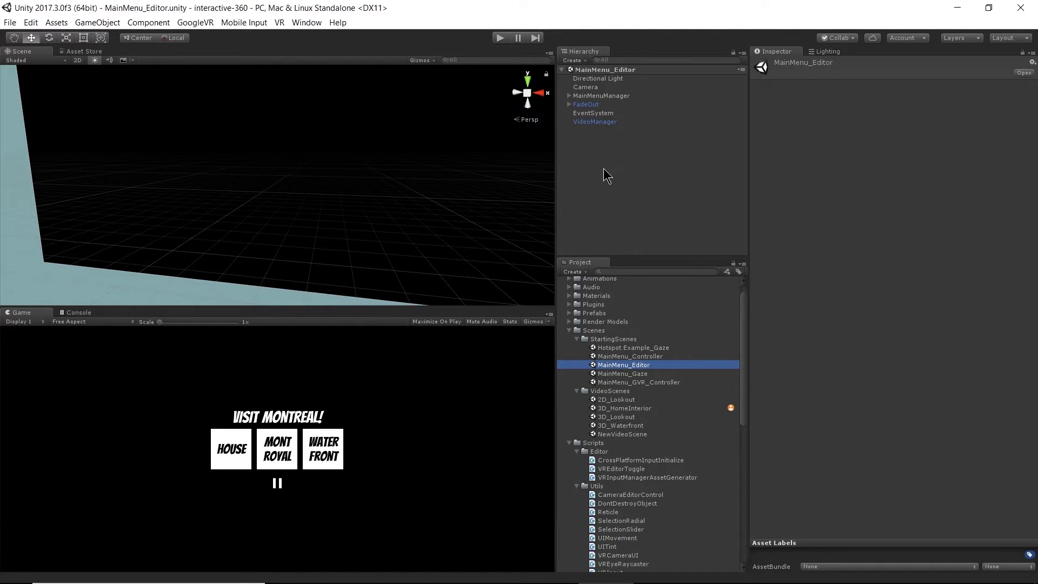
Select MainMenuManager and zoom the scene view in on the VISIT MONTREAL! canvas's three buttons
{"action": "left_click", "coordinate": [583, 98]}
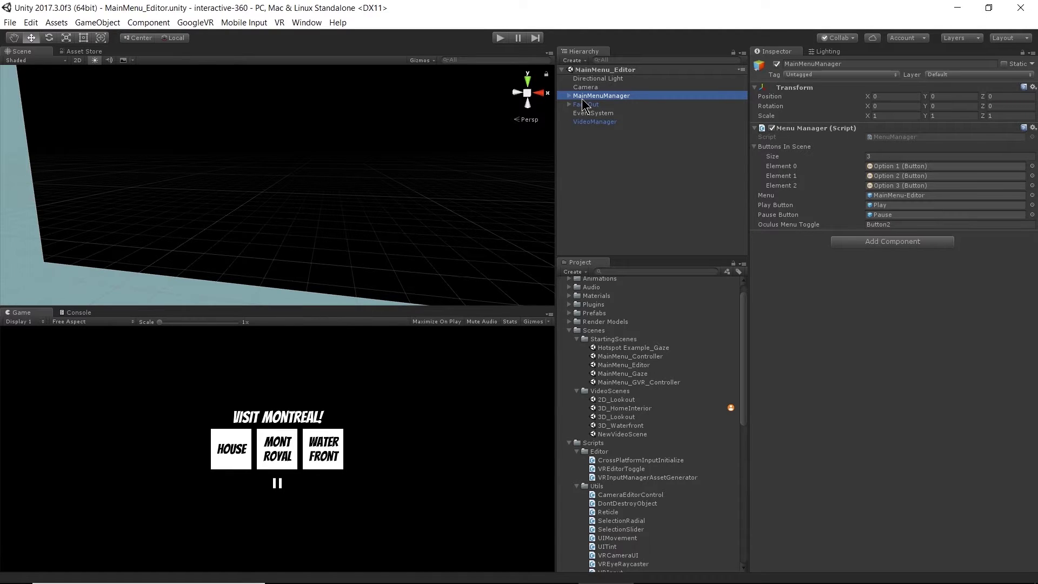
{"action": "double_click", "coordinate": [582, 98]}
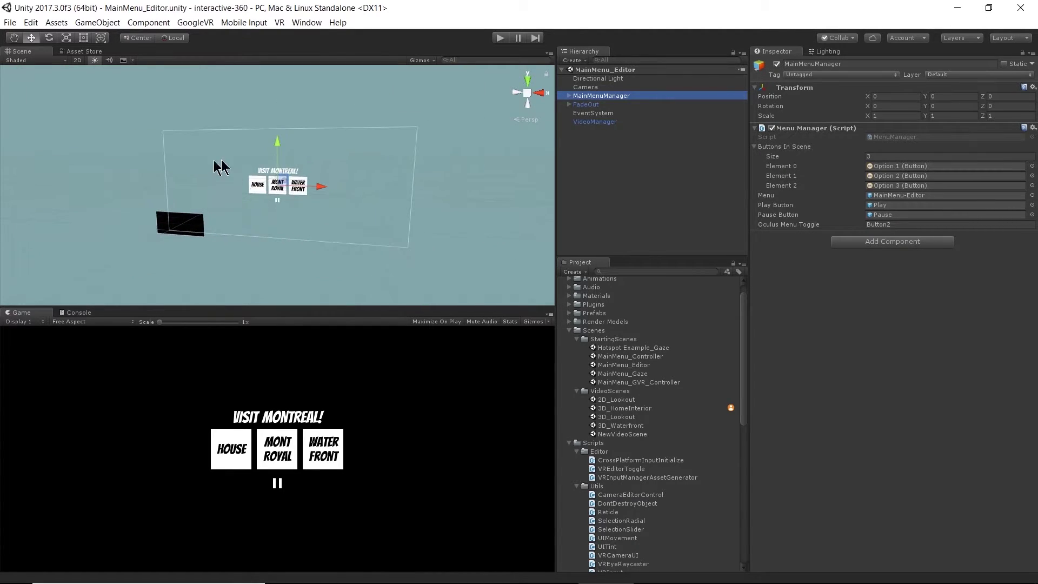
{"action": "scroll", "coordinate": [296, 225], "scroll_direction": "up", "scroll_amount": 6}
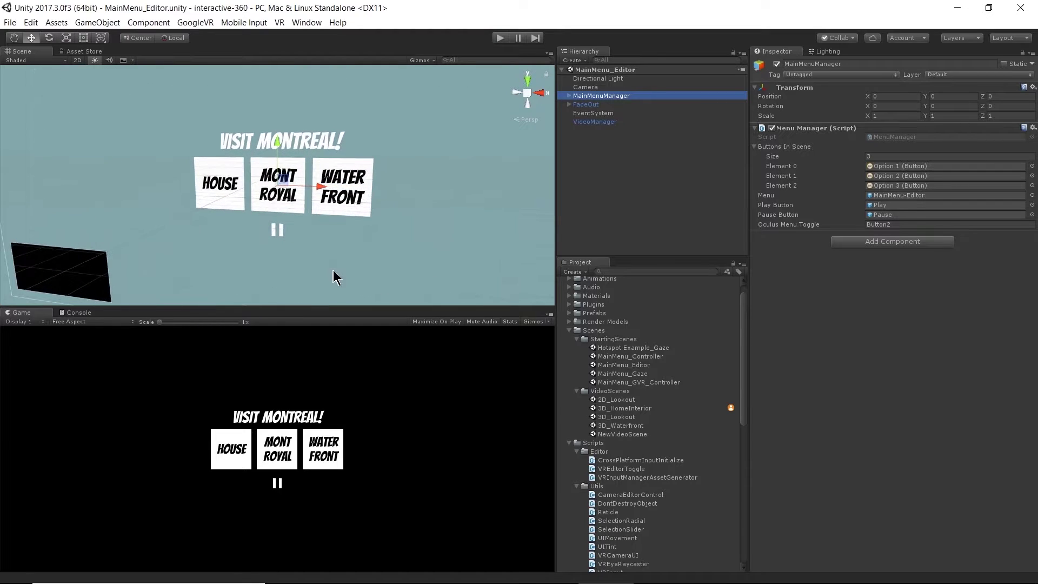
{"action": "scroll", "coordinate": [334, 271], "scroll_direction": "up", "scroll_amount": 2}
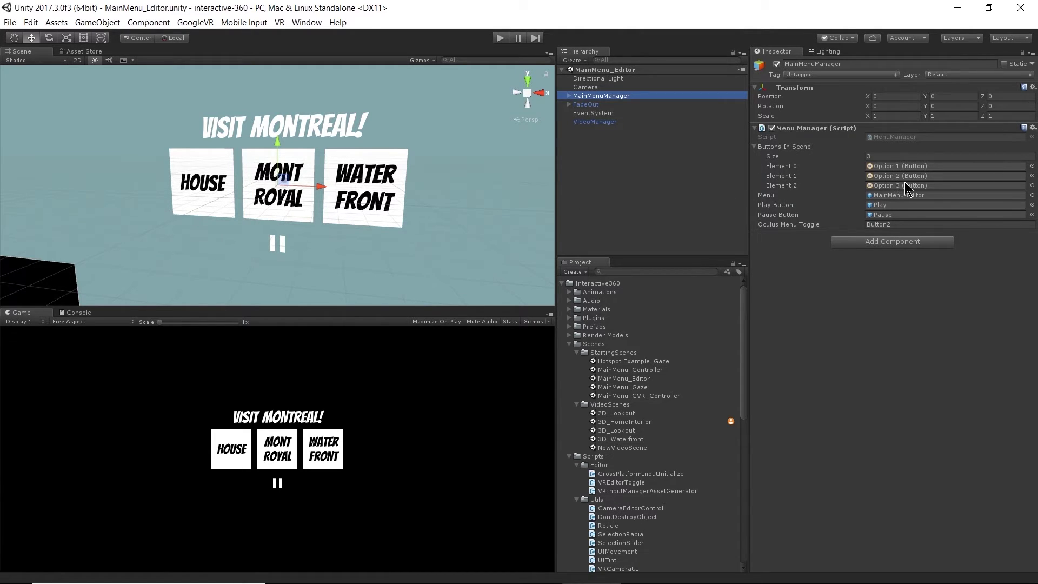
Locate Option 1 from Element 0, frame the HOUSE button, and enlarge the Inspector's Button settings
{"action": "left_click", "coordinate": [892, 167]}
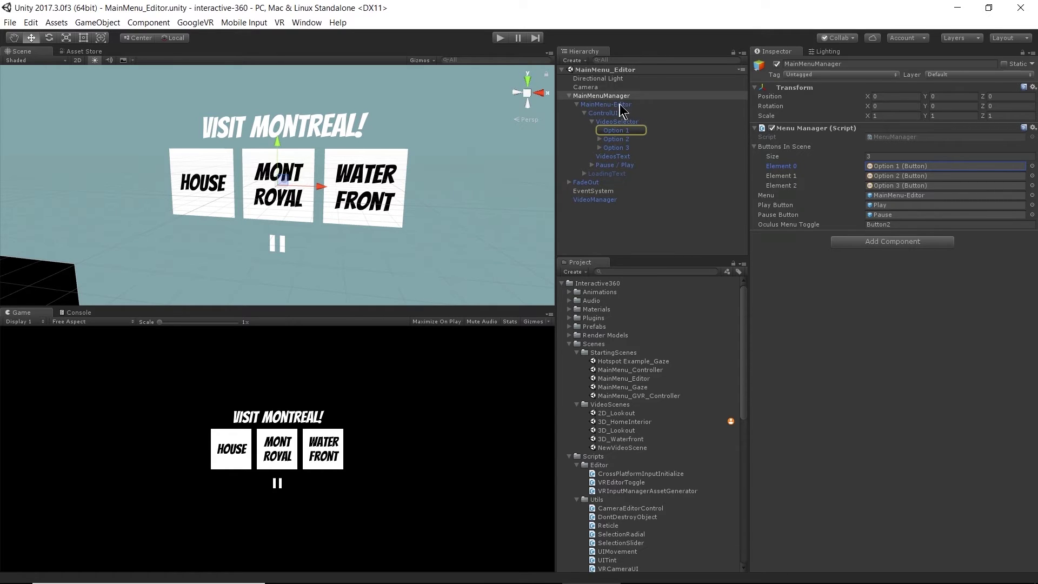
{"action": "left_click", "coordinate": [621, 131]}
{"action": "key", "text": "f"}
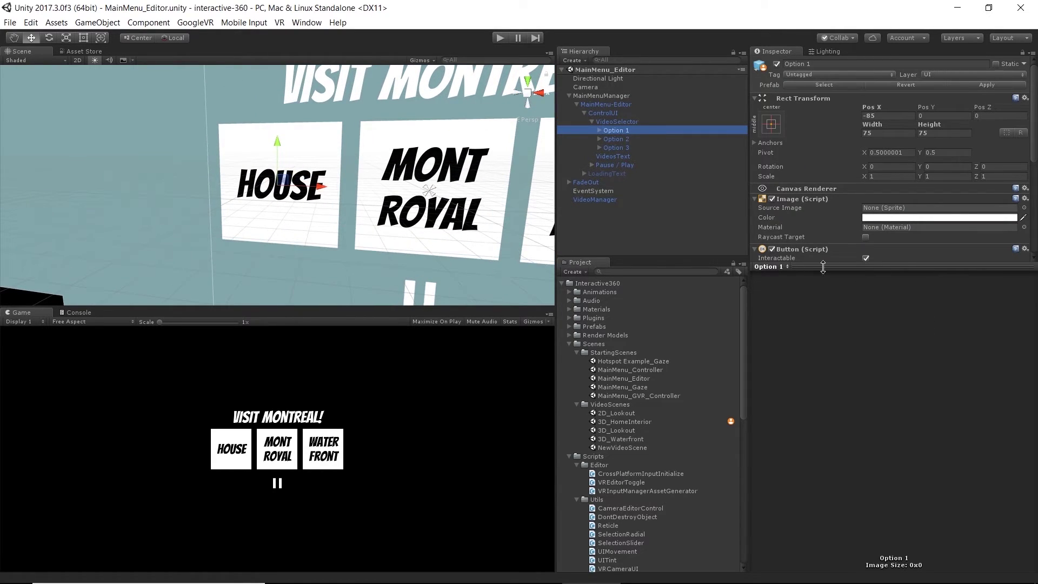
{"action": "left_click_drag", "start_coordinate": [822, 266], "coordinate": [848, 508]}
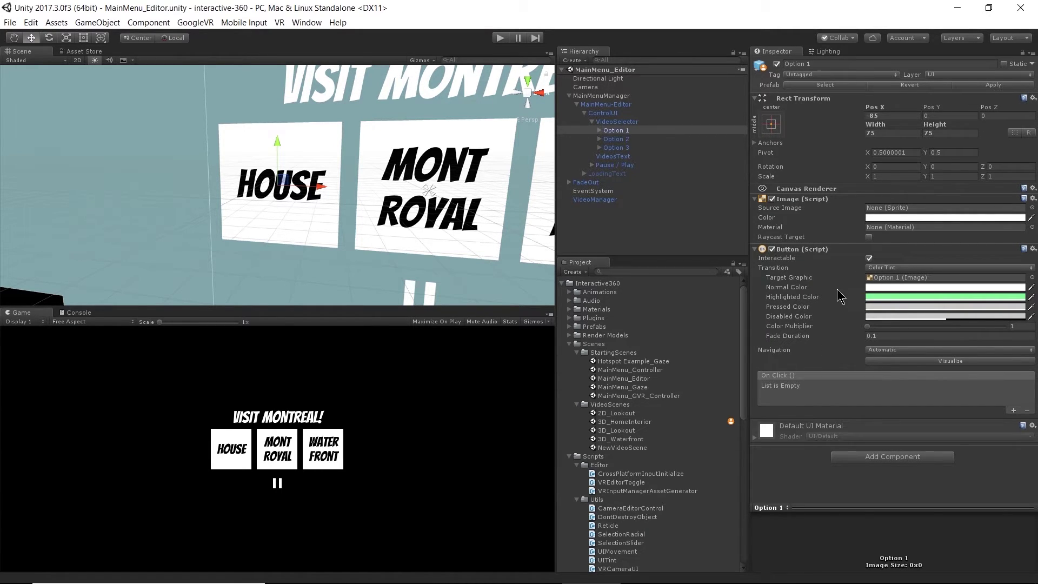
Select the Option 2 button and frame MONT ROYAL in the scene
{"action": "left_click", "coordinate": [601, 96]}
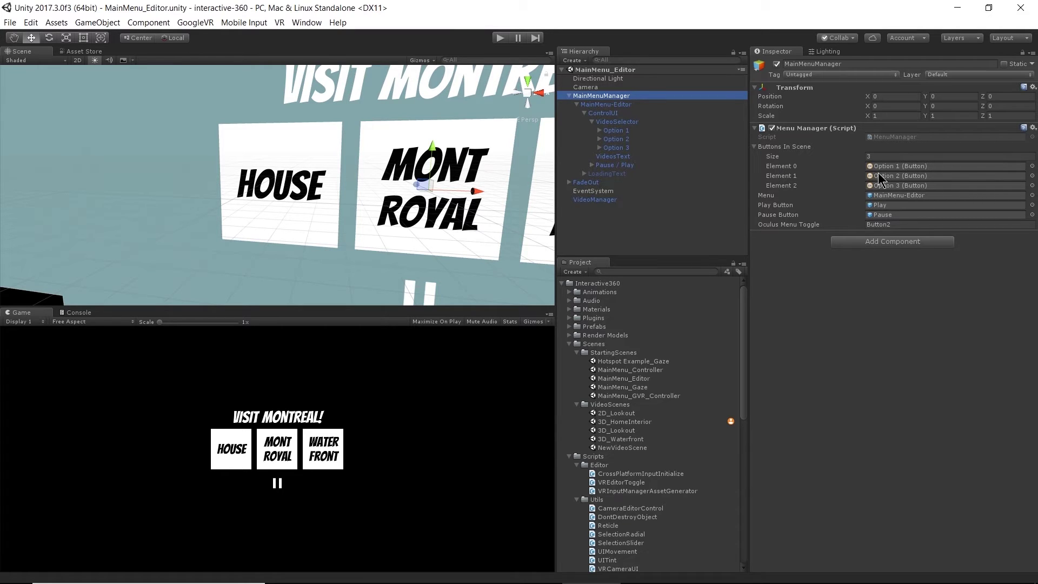
{"action": "left_click", "coordinate": [620, 140]}
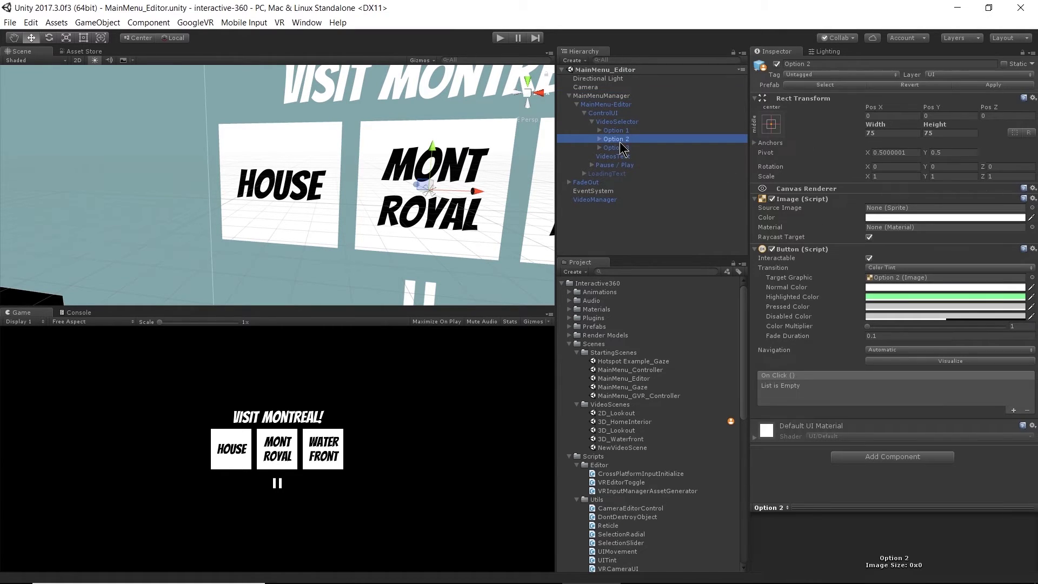
{"action": "double_click", "coordinate": [620, 141]}
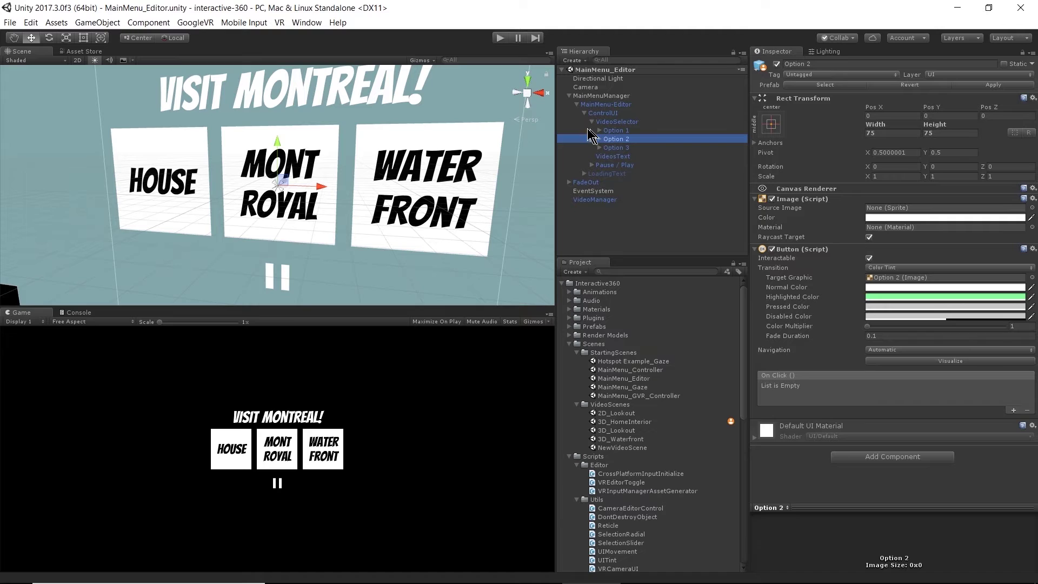
Expand Option 1 and Option 2 to show their text labels, framing the HOUSE, MONT ROYAL and WATER FRONT buttons
{"action": "left_click", "coordinate": [616, 130]}
{"action": "key", "text": "f"}
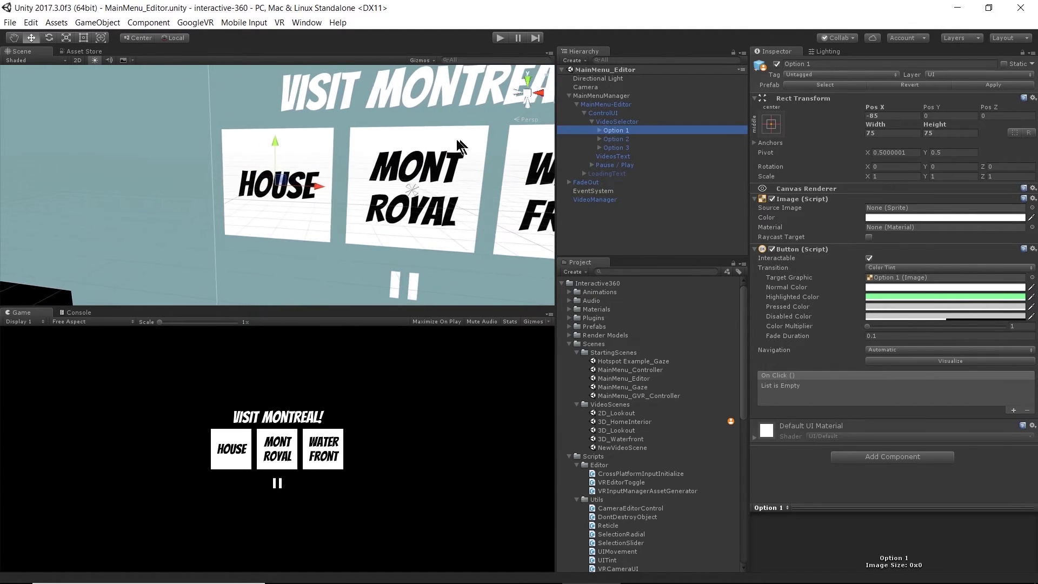
{"action": "left_click", "coordinate": [599, 130]}
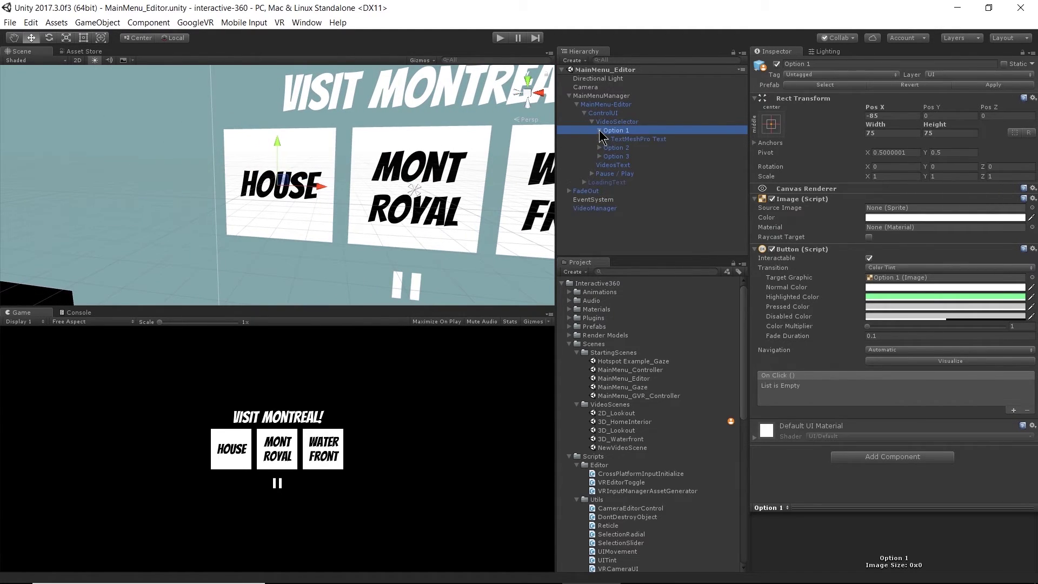
{"action": "left_click", "coordinate": [647, 140]}
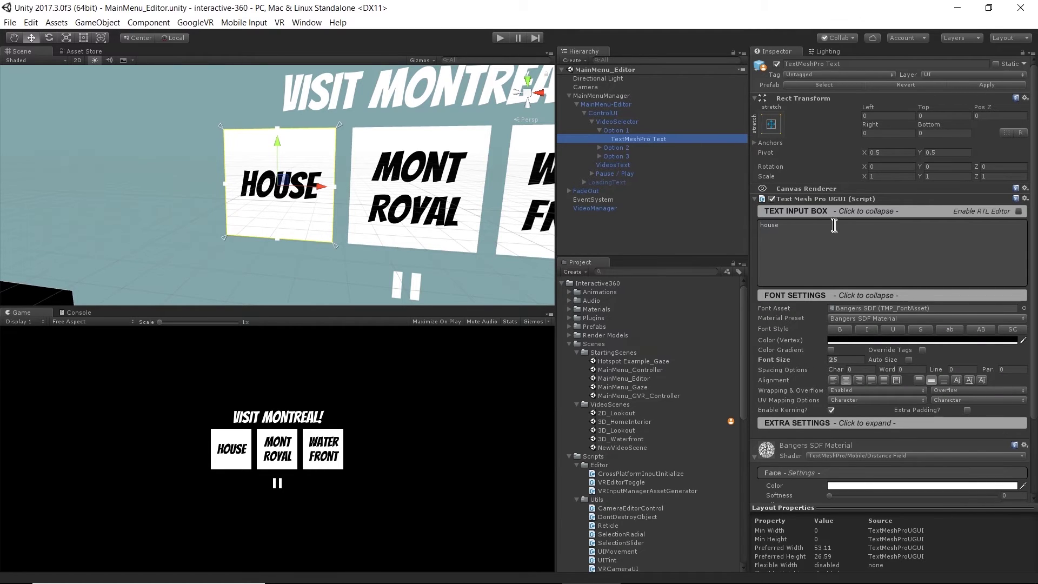
{"action": "double_click", "coordinate": [613, 148]}
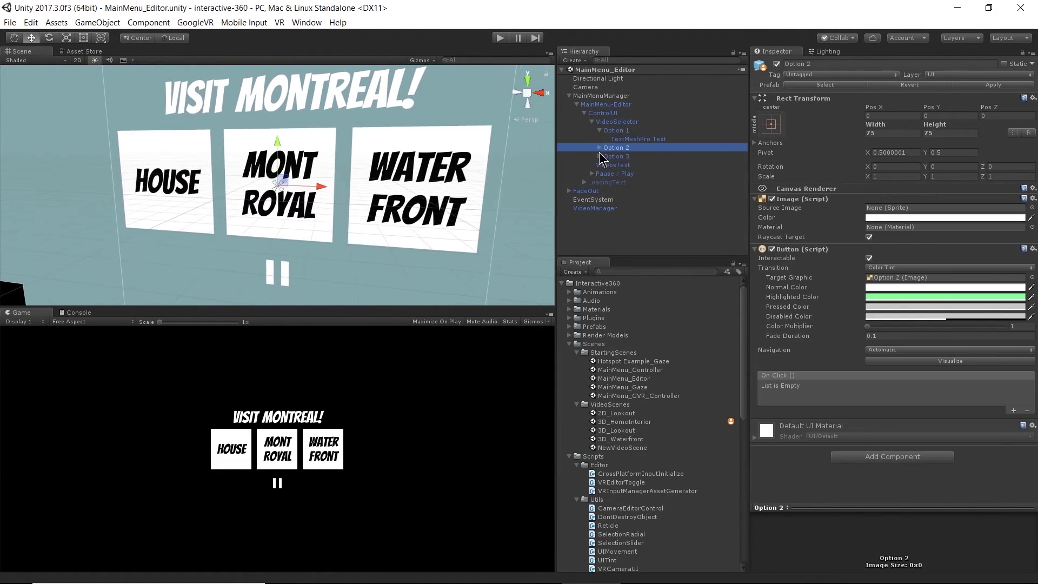
{"action": "left_click", "coordinate": [599, 148]}
{"action": "left_click", "coordinate": [607, 164]}
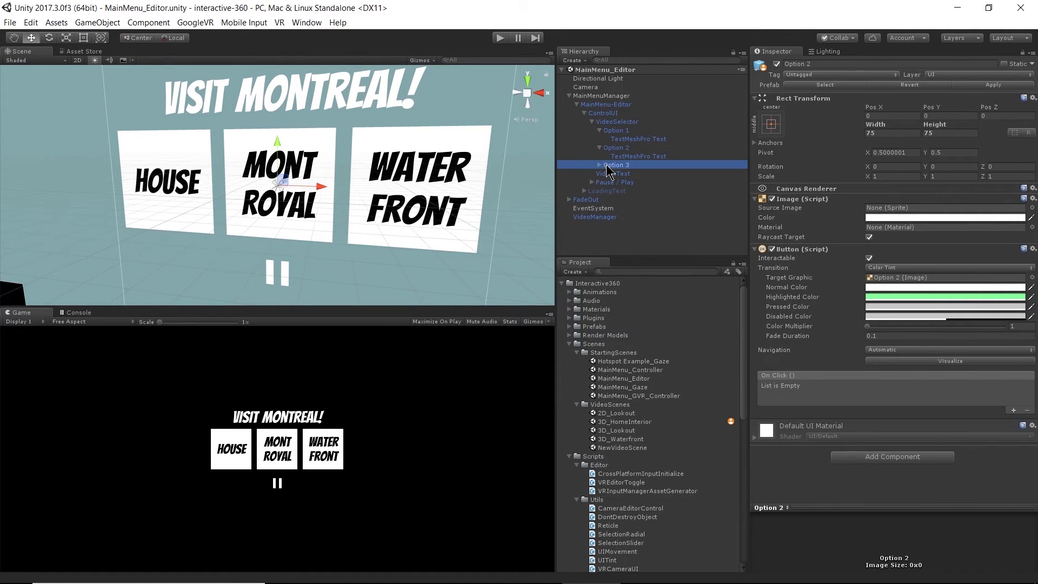
{"action": "double_click", "coordinate": [608, 166]}
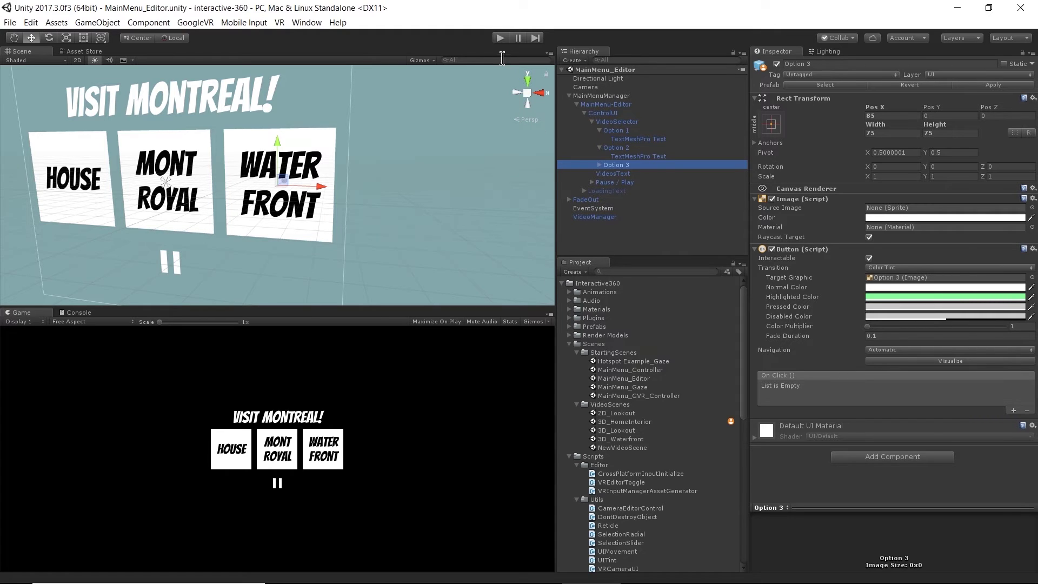
Test-run the menu scene, stop it, and reselect MainMenuManager
{"action": "left_click", "coordinate": [502, 38]}
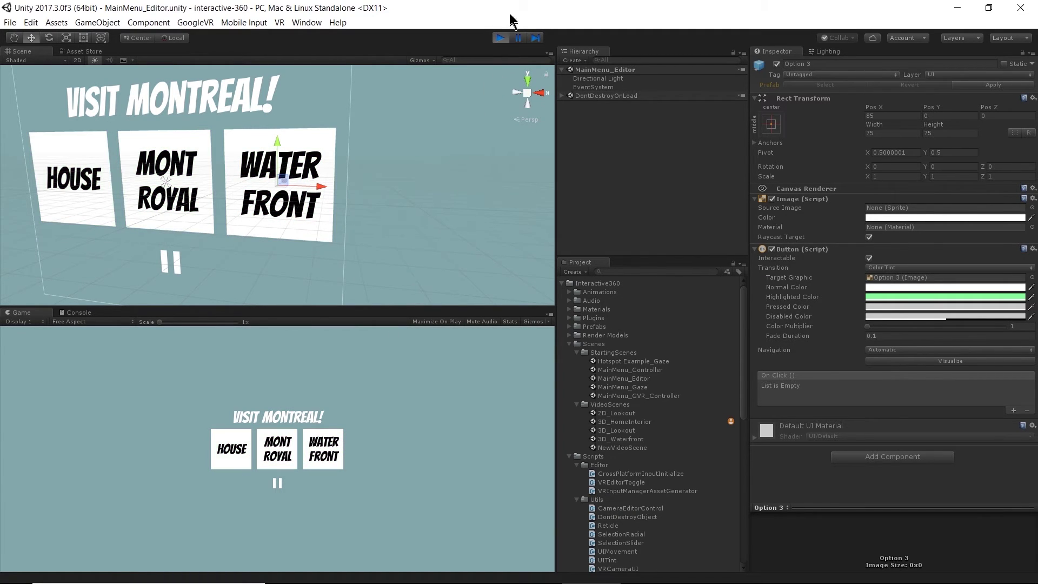
{"action": "left_click", "coordinate": [500, 37]}
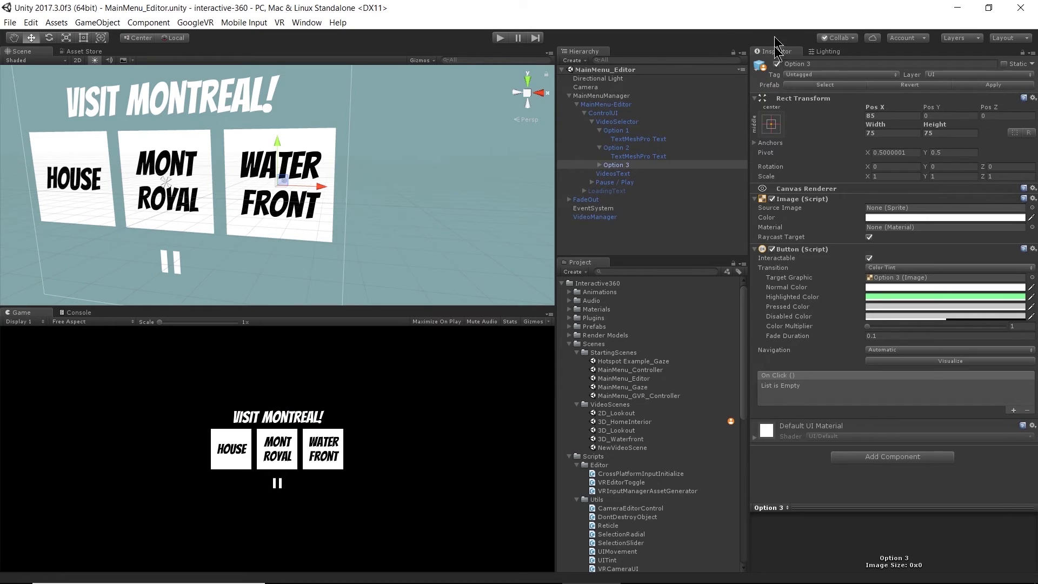
{"action": "left_click", "coordinate": [582, 97]}
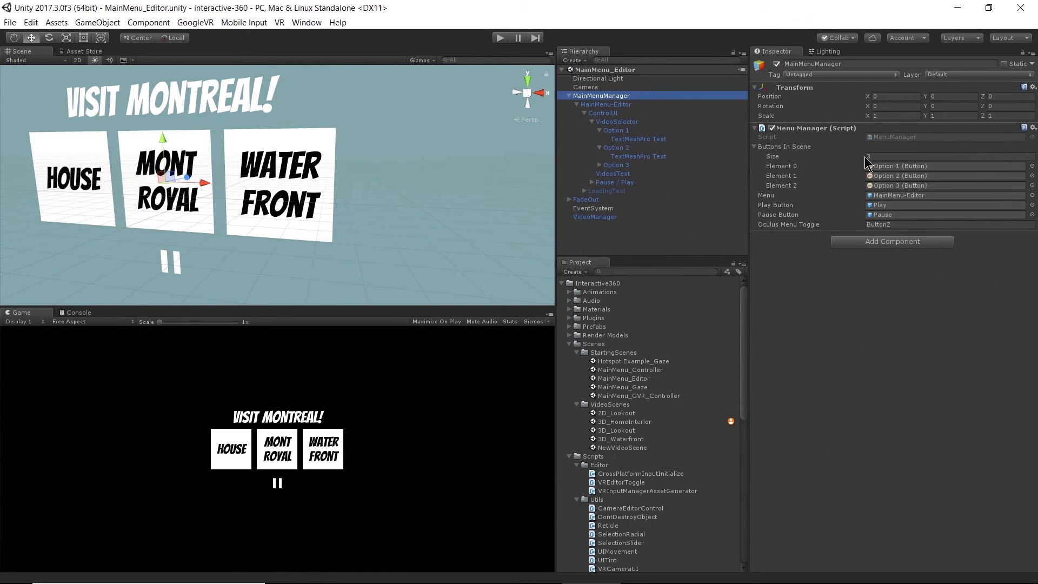
Ping the MainMenu-Editor canvas from the Menu field, frame it whole, then reselect MainMenuManager
{"action": "left_click", "coordinate": [881, 197]}
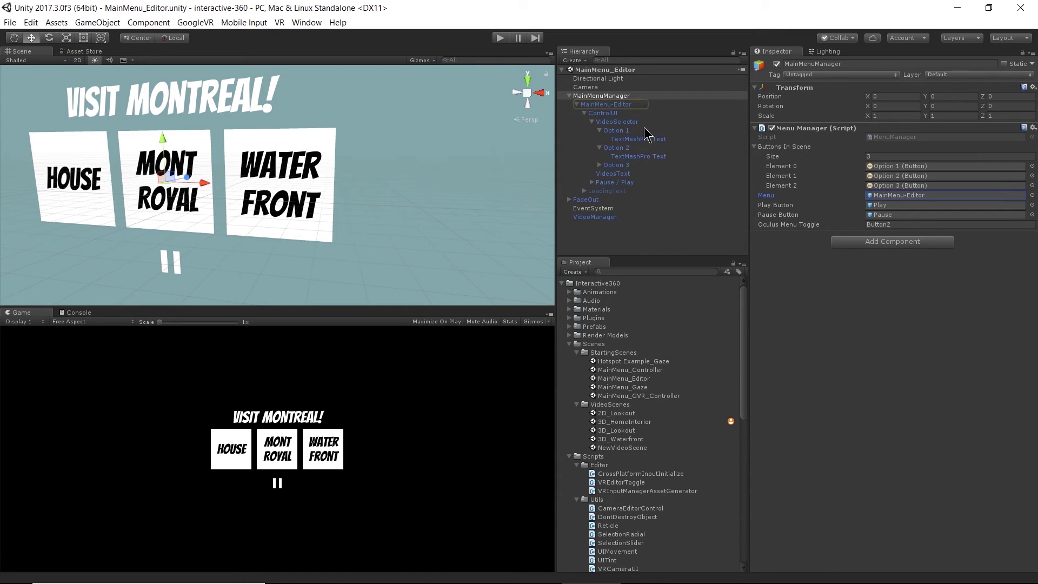
{"action": "left_click", "coordinate": [631, 104]}
{"action": "left_click", "coordinate": [621, 96]}
{"action": "left_click", "coordinate": [637, 105]}
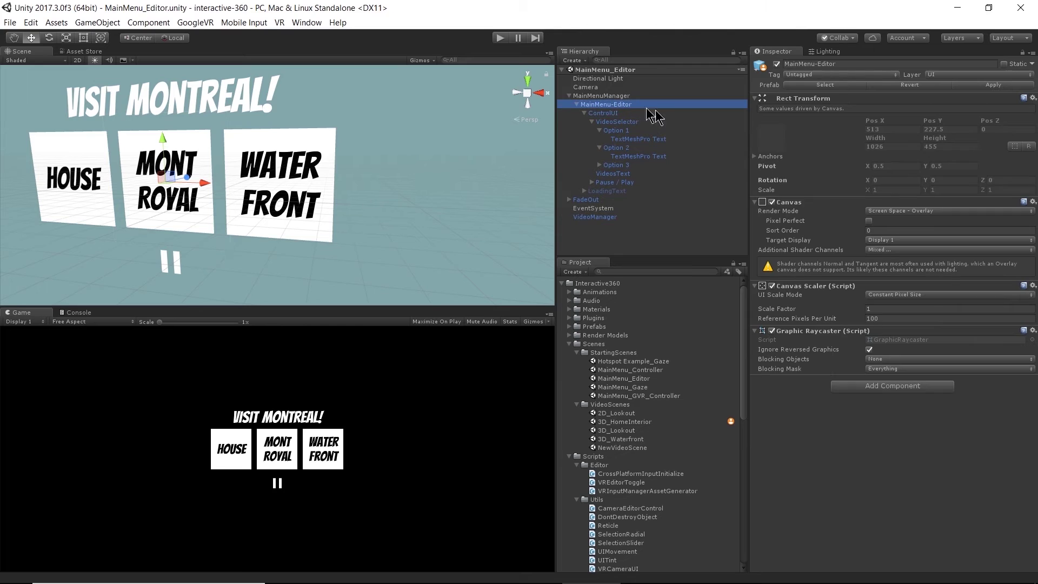
{"action": "double_click", "coordinate": [629, 106]}
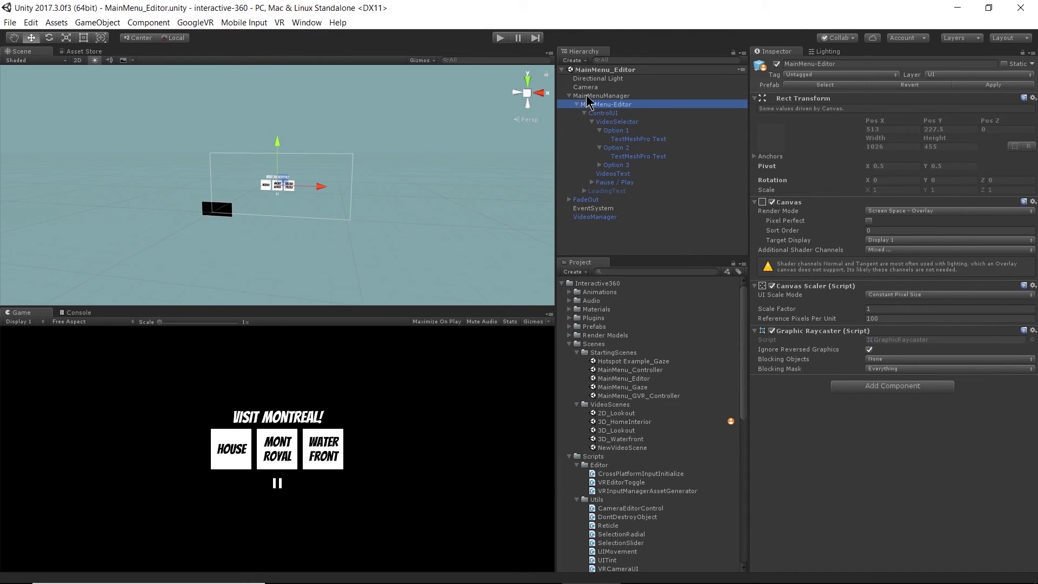
{"action": "left_click", "coordinate": [582, 96]}
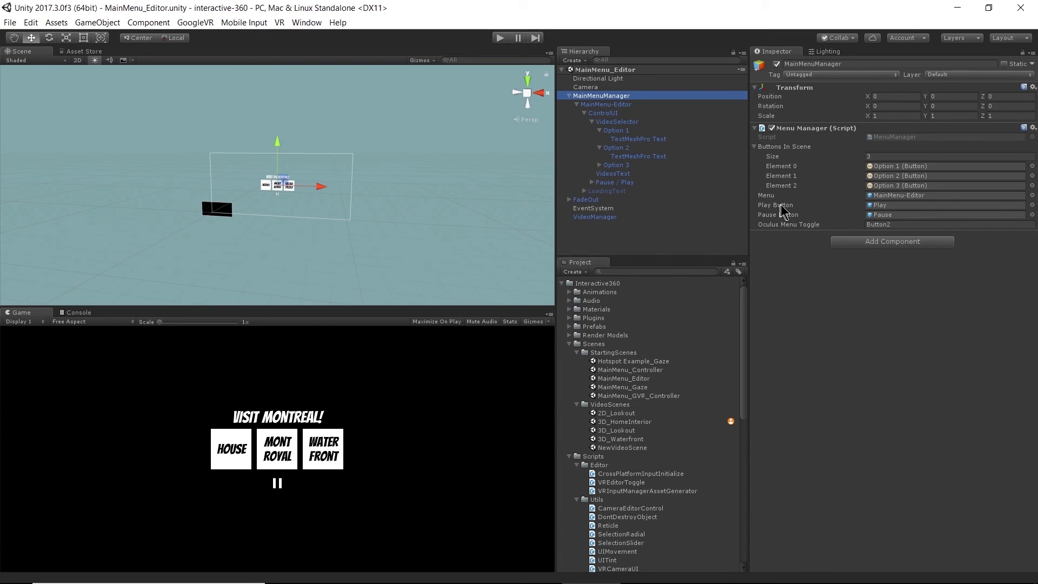
Check the Oculus Menu Toggle value, then open MenuManager.cs in Visual Studio
{"action": "left_click", "coordinate": [881, 224]}
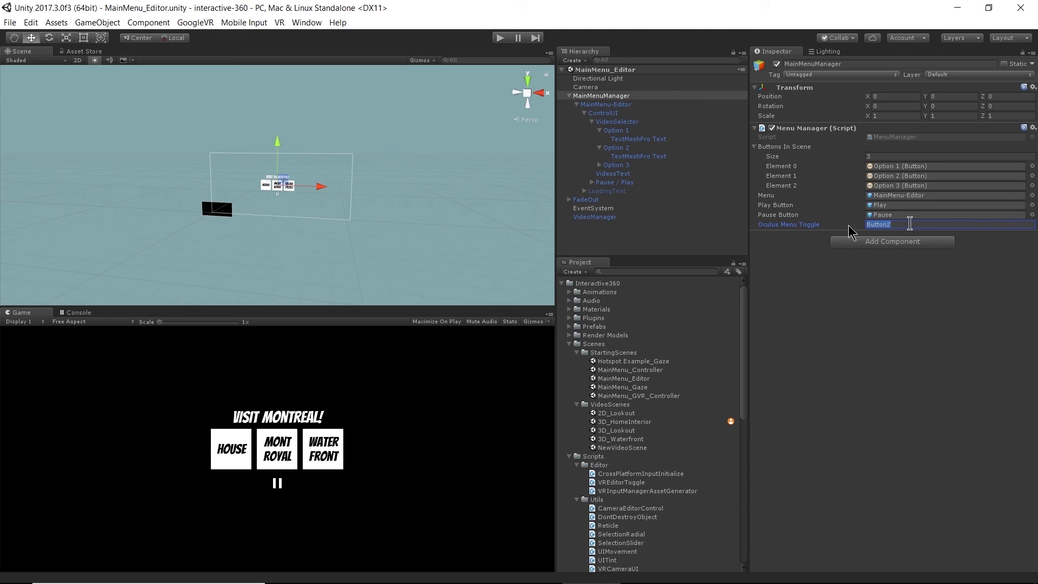
{"action": "left_click", "coordinate": [905, 224]}
{"action": "double_click", "coordinate": [879, 137]}
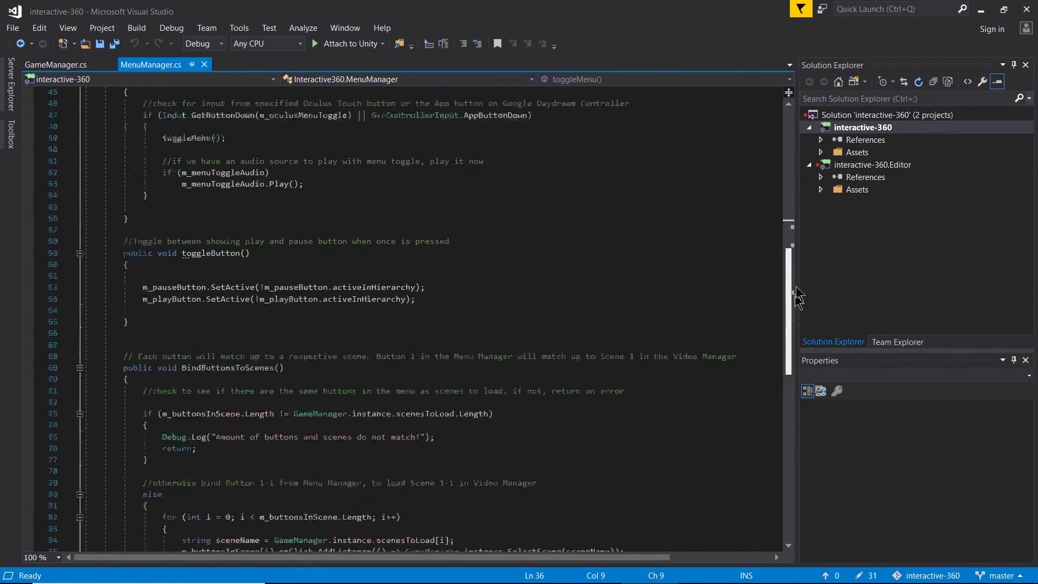